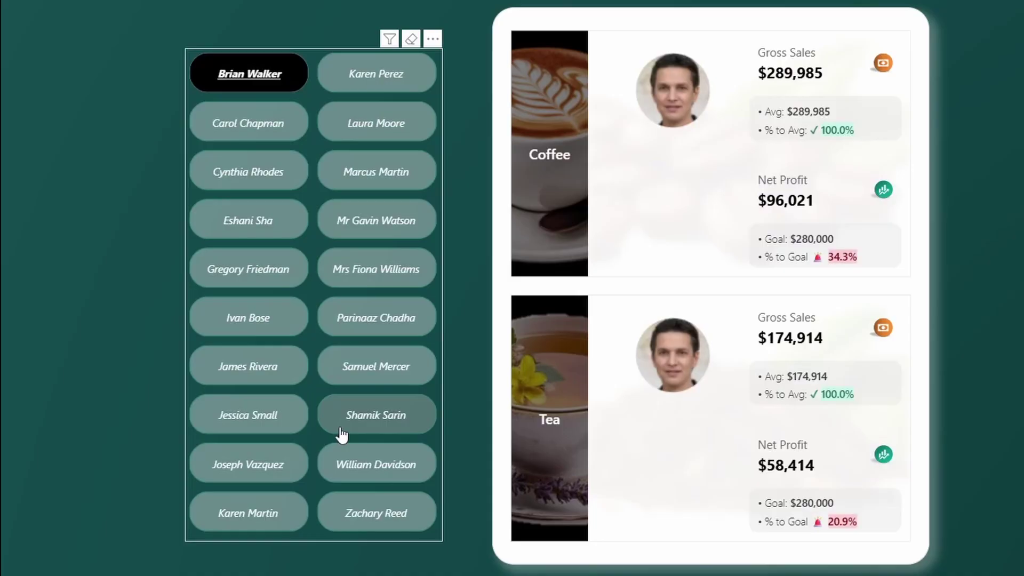
# Switch managers through the slicer and Manager dropdown, then filter the cards to 2025.
pyautogui.click(341, 432)
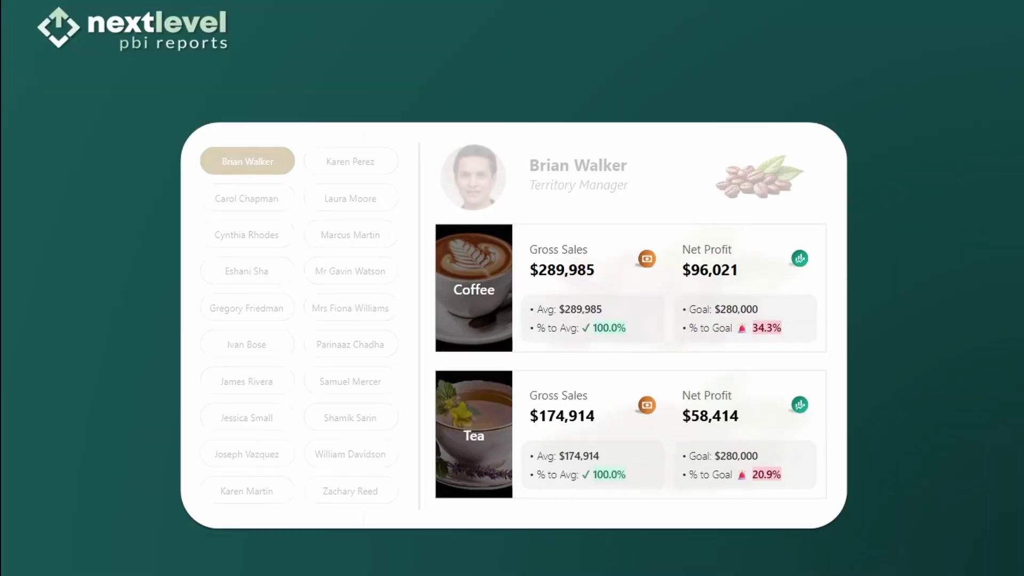
pyautogui.click(336, 343)
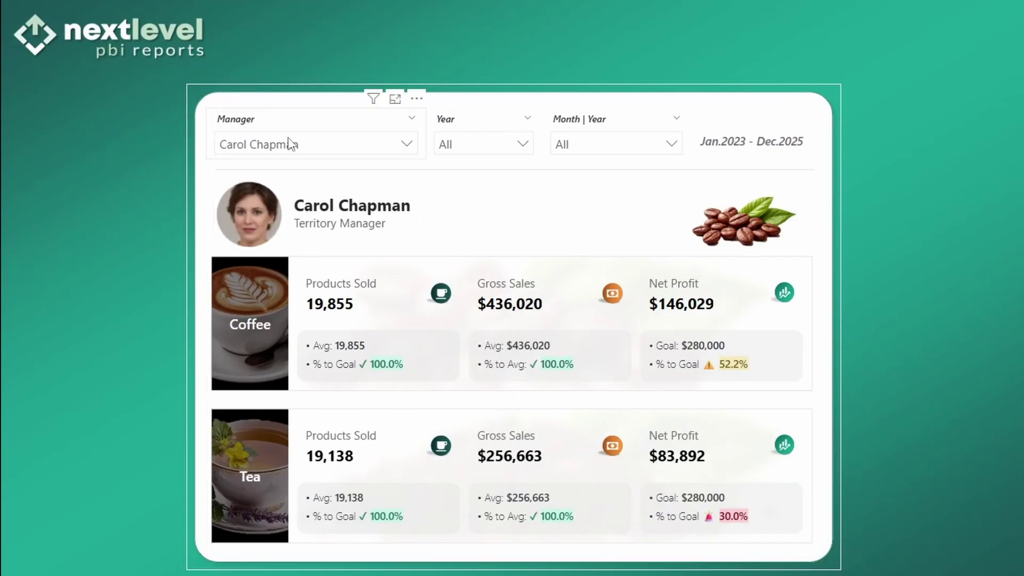
pyautogui.click(290, 142)
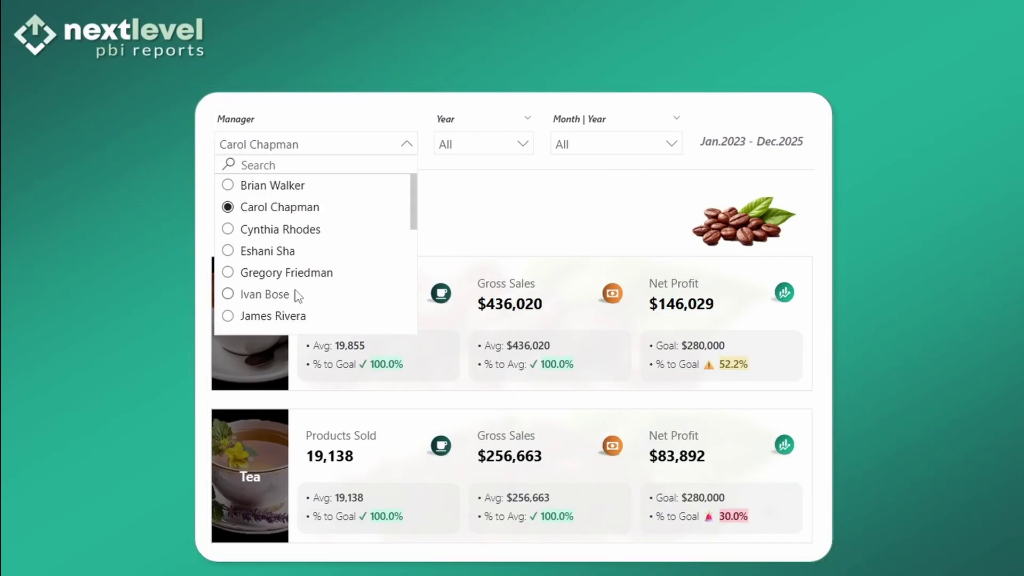
pyautogui.click(295, 293)
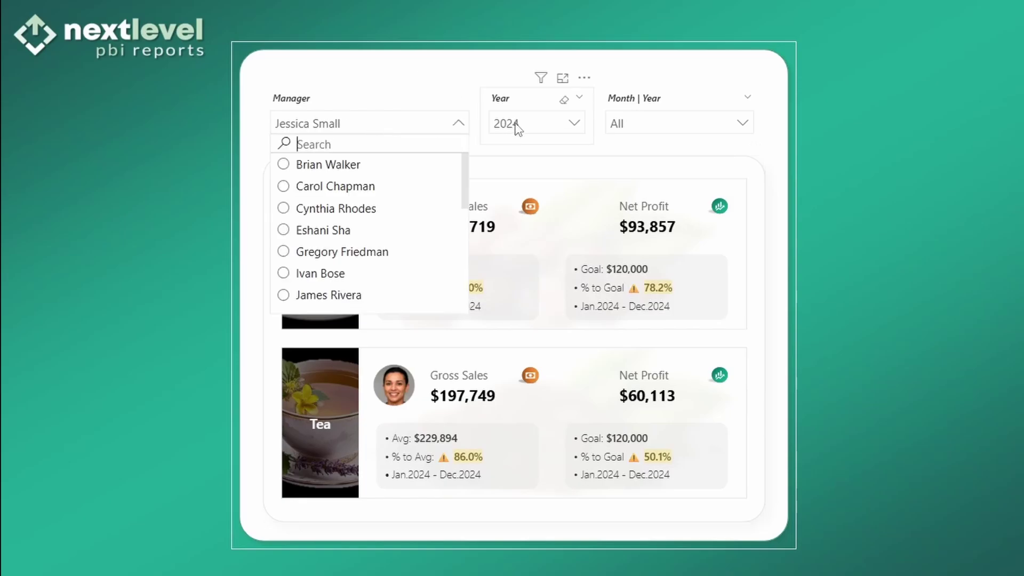
pyautogui.click(517, 128)
pyautogui.click(520, 190)
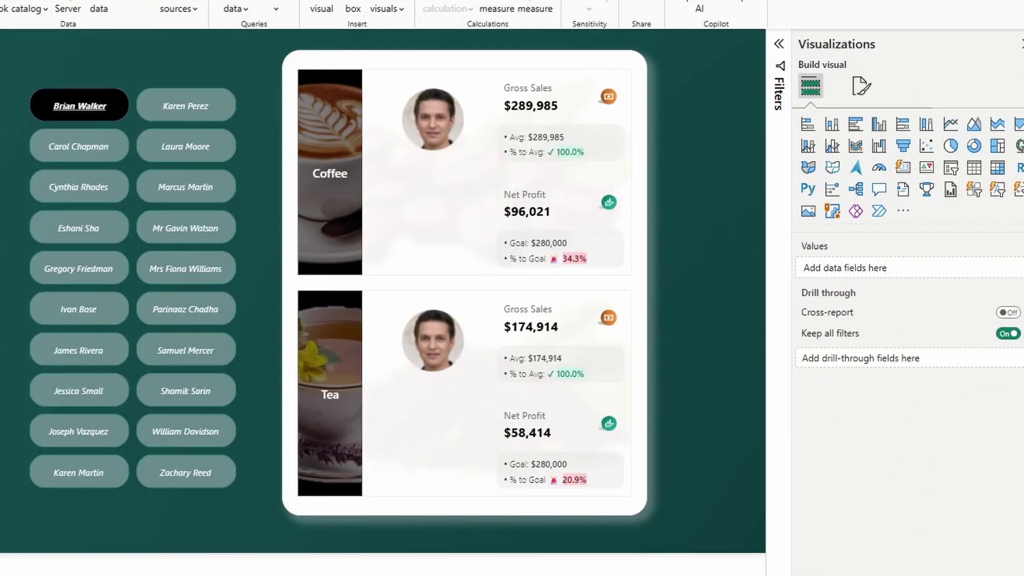
# Turn on the card image for Gross Sales, using First Manager URL as the image data.
pyautogui.click(353, 190)
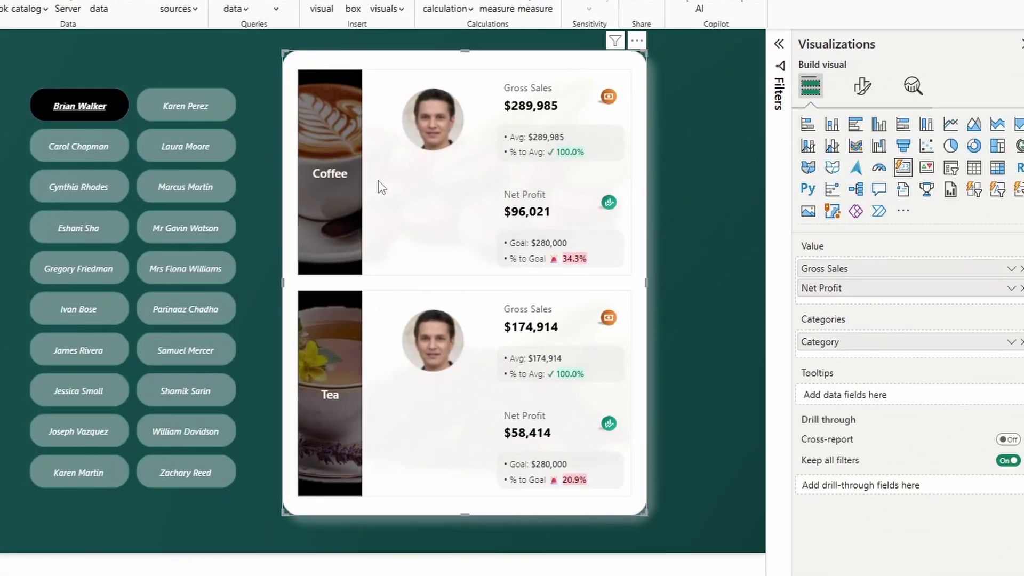
pyautogui.click(857, 88)
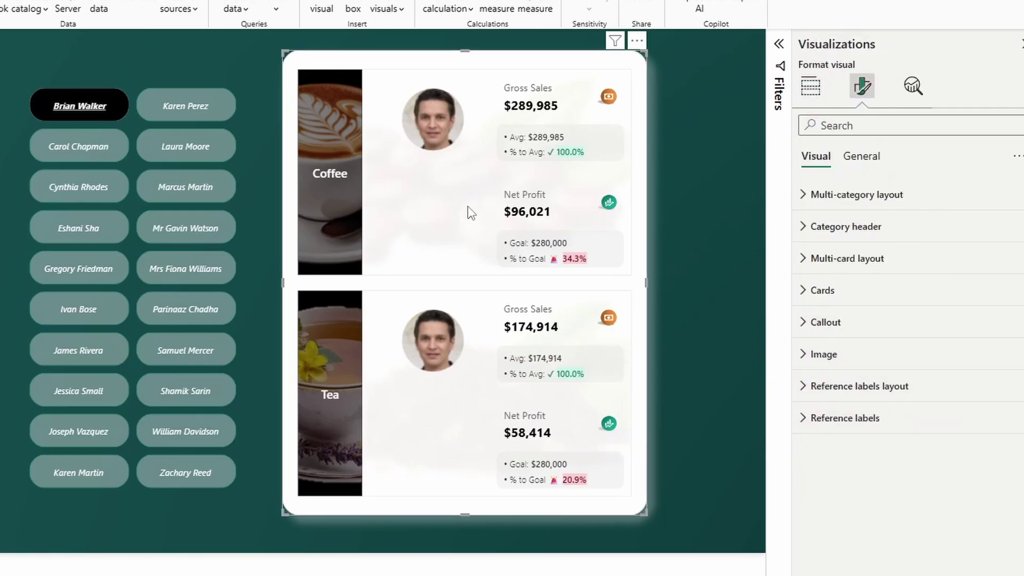
pyautogui.click(819, 358)
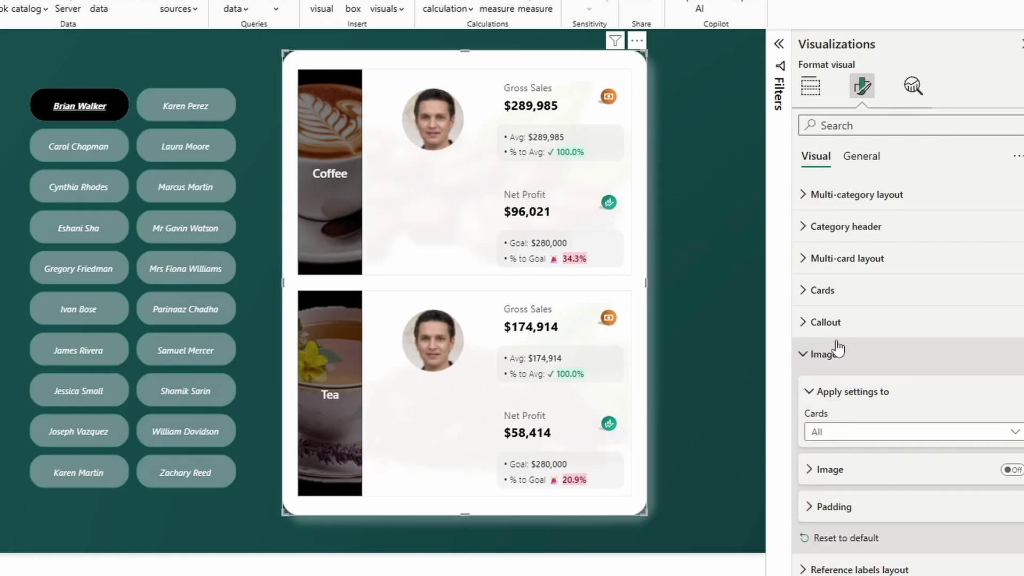
pyautogui.click(887, 431)
pyautogui.click(858, 469)
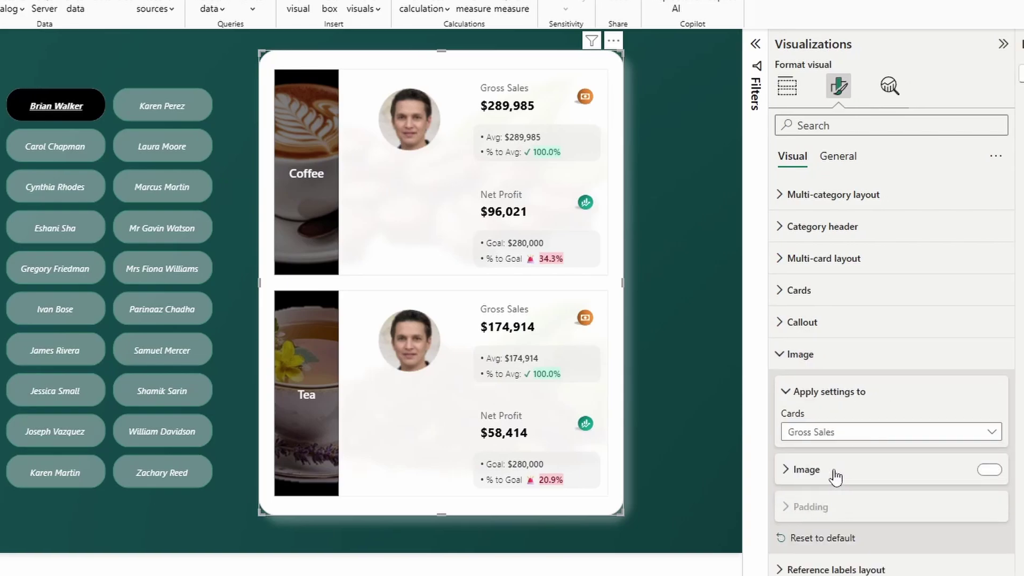
pyautogui.click(827, 480)
pyautogui.scroll(-2, 821, 443)
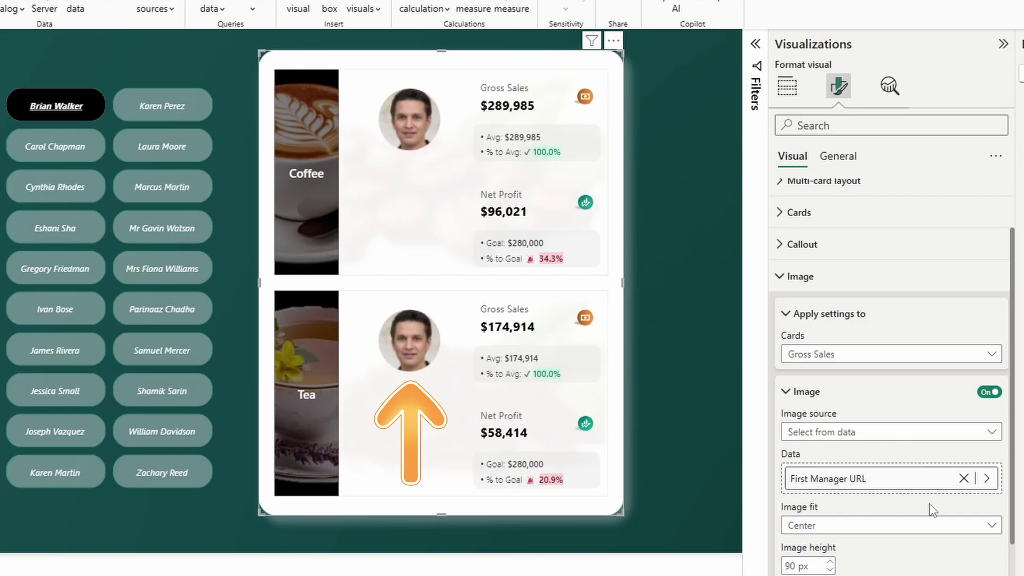
pyautogui.scroll(-2, 933, 510)
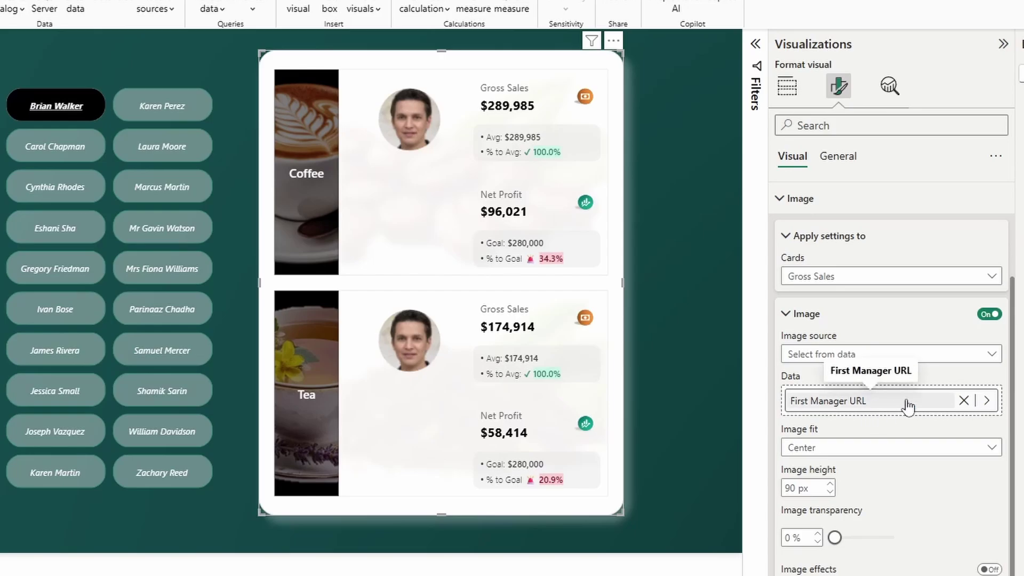
pyautogui.scroll(-2, 909, 406)
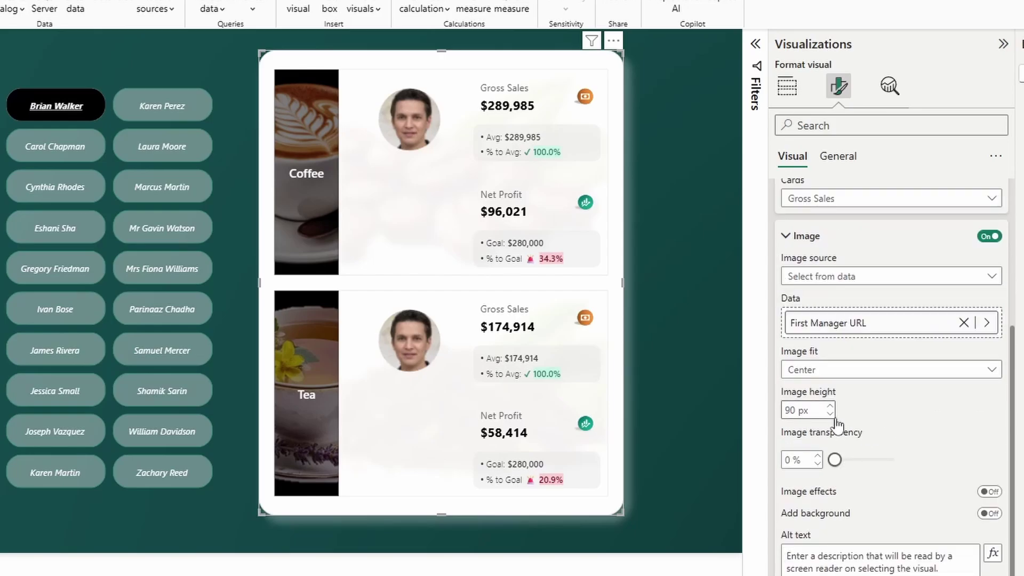
pyautogui.scroll(6, 837, 424)
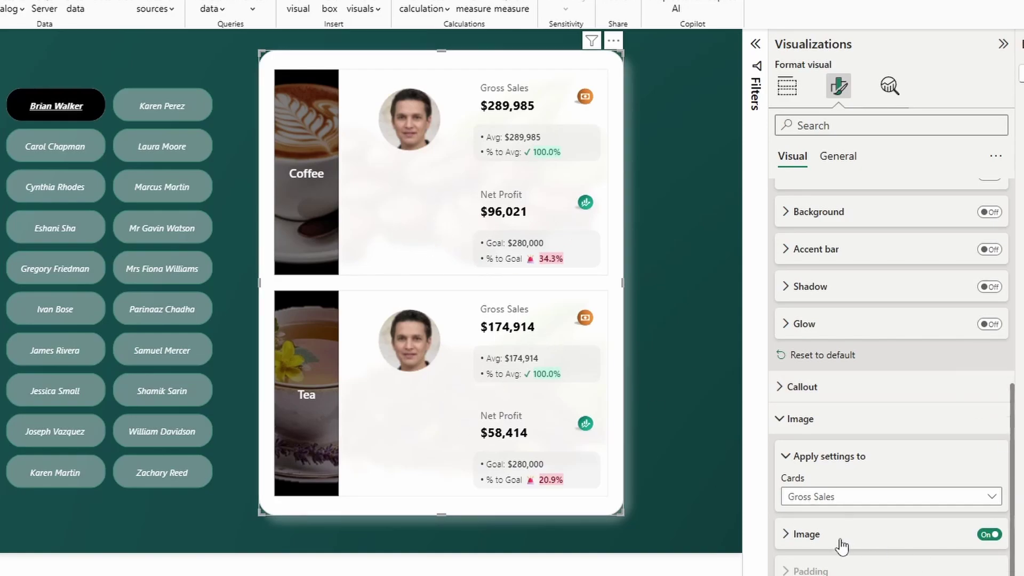
# Check the Net Profit image options, then view the cards for another manager.
pyautogui.click(839, 497)
pyautogui.click(832, 533)
pyautogui.click(825, 535)
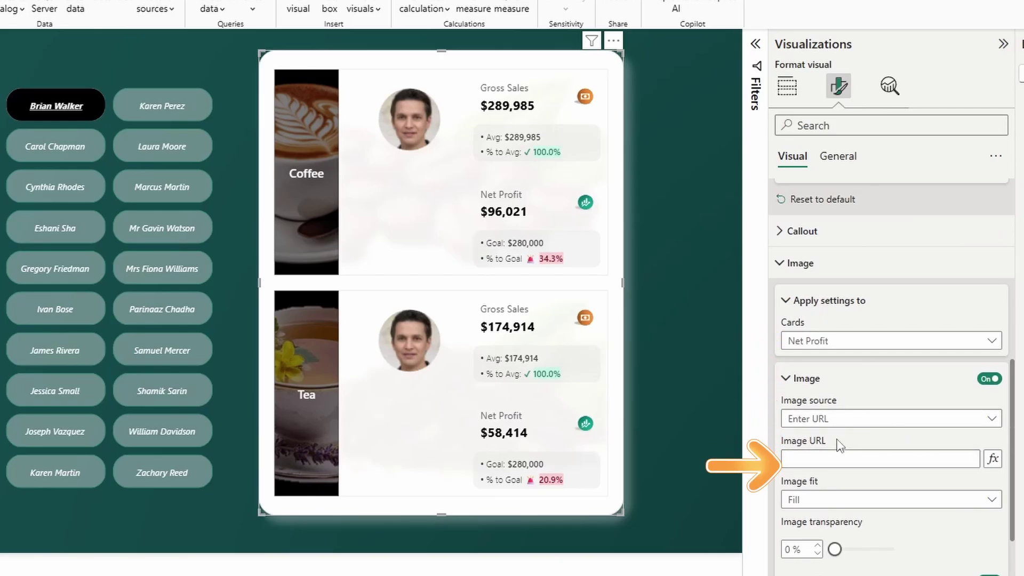
pyautogui.click(69, 229)
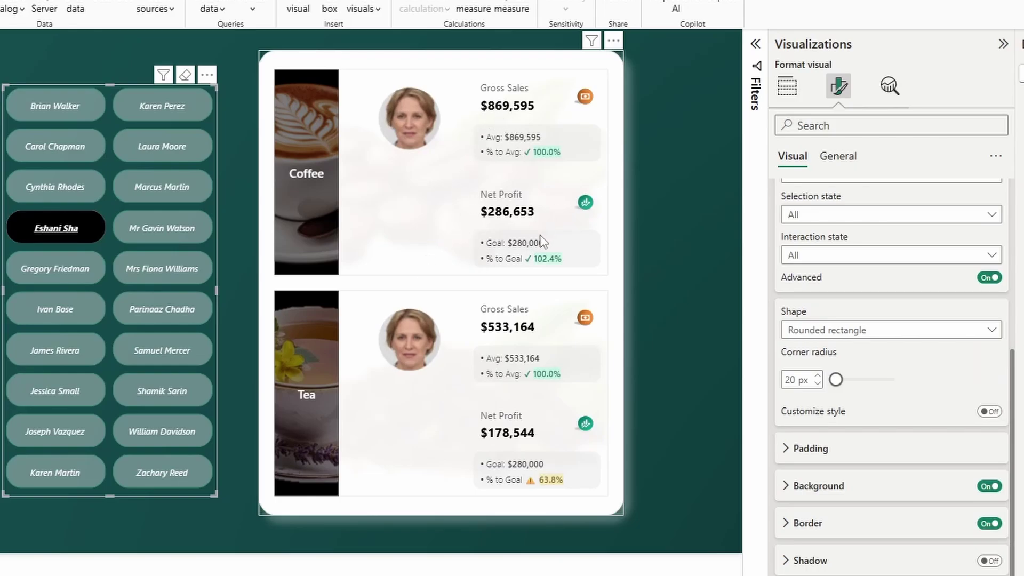
# Turn on Single select and Force selection for the manager button slicer.
pyautogui.hotkey('ctrl', 'z')
pyautogui.click(788, 85)
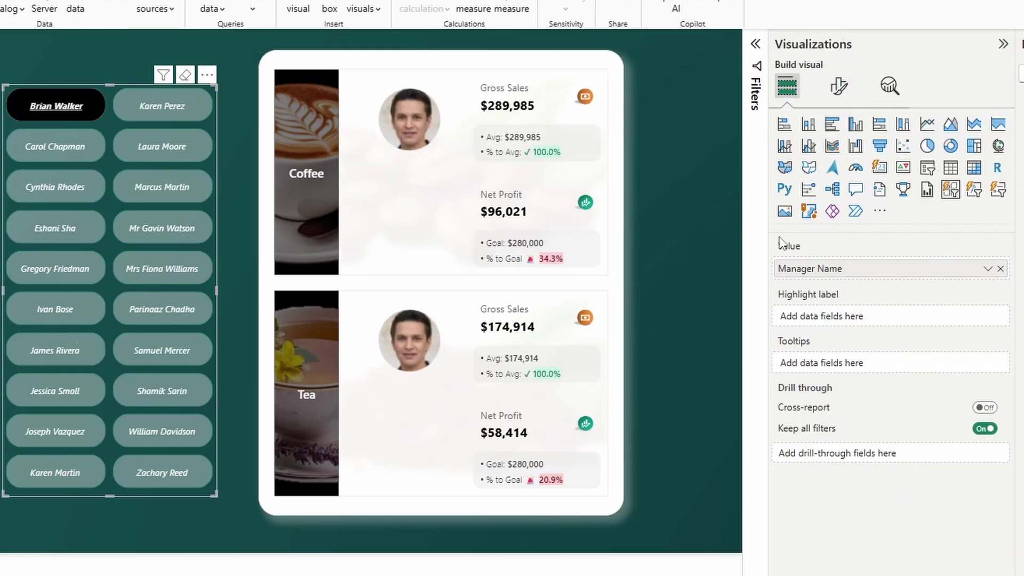
pyautogui.click(836, 85)
pyautogui.click(821, 194)
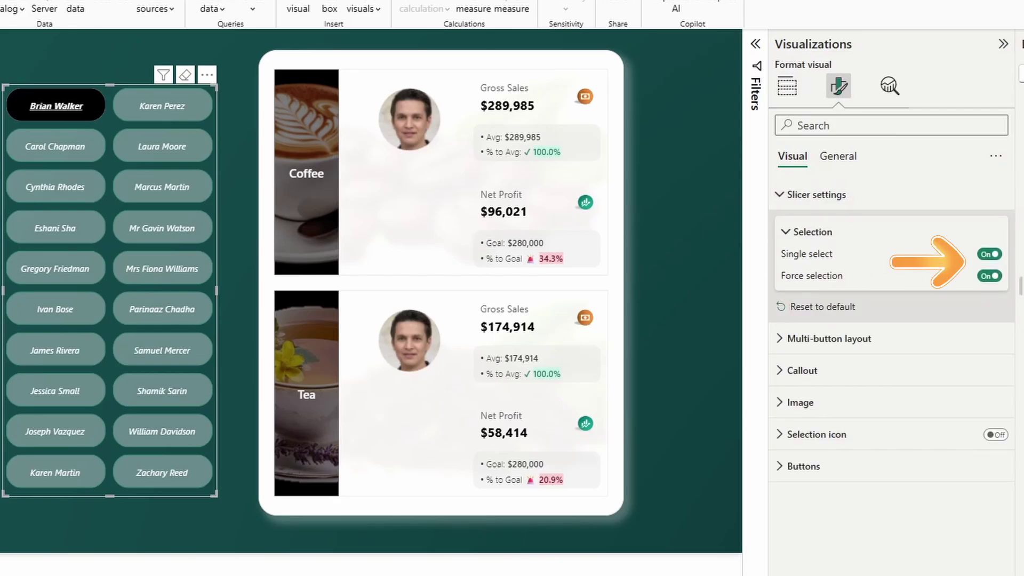
# Pick several managers in turn, returning to the first, to confirm the cards refresh.
pyautogui.click(73, 239)
pyautogui.click(75, 115)
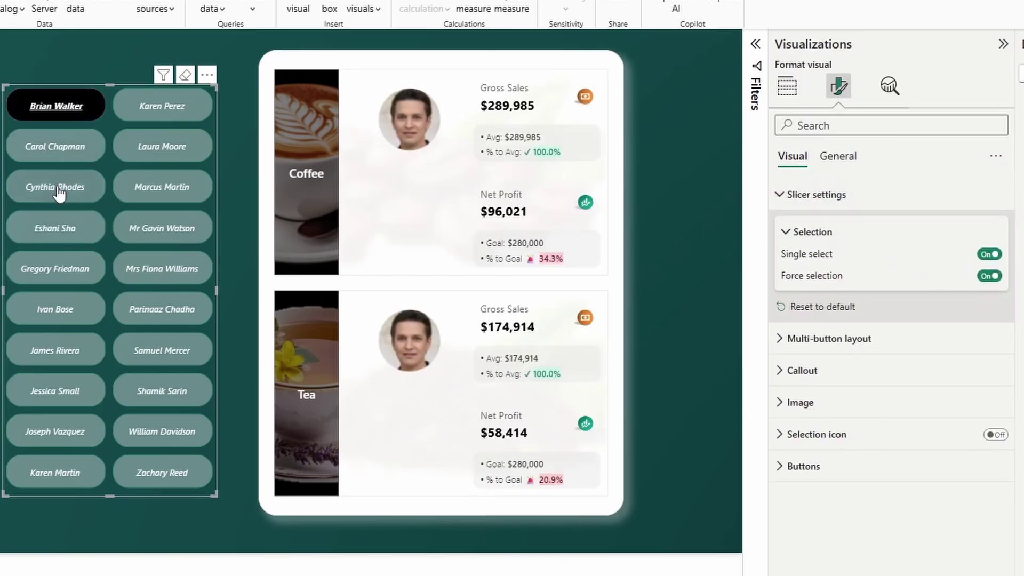
pyautogui.click(59, 190)
pyautogui.click(76, 269)
pyautogui.click(81, 350)
pyautogui.click(64, 109)
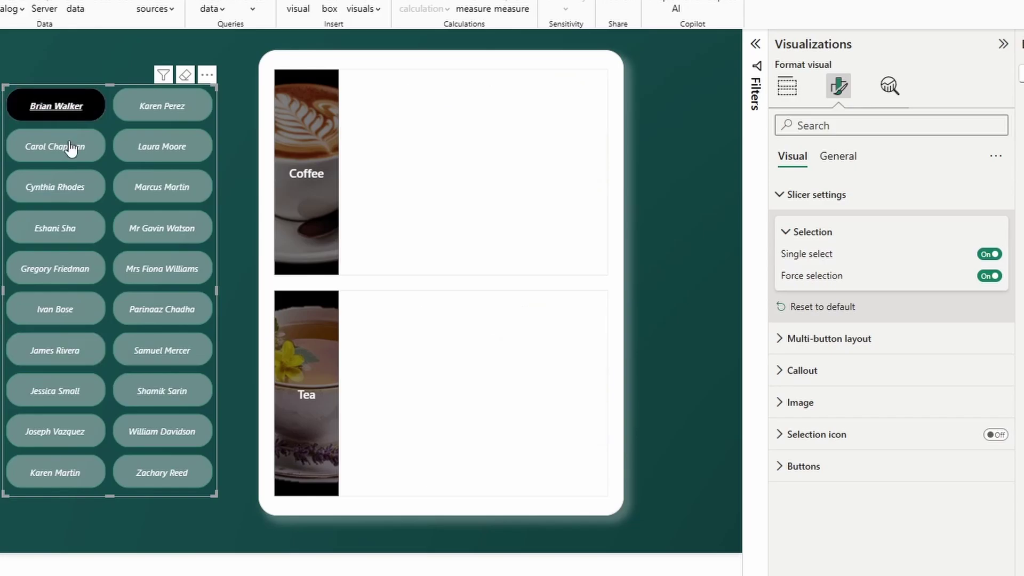
pyautogui.click(70, 361)
pyautogui.click(64, 430)
pyautogui.click(68, 117)
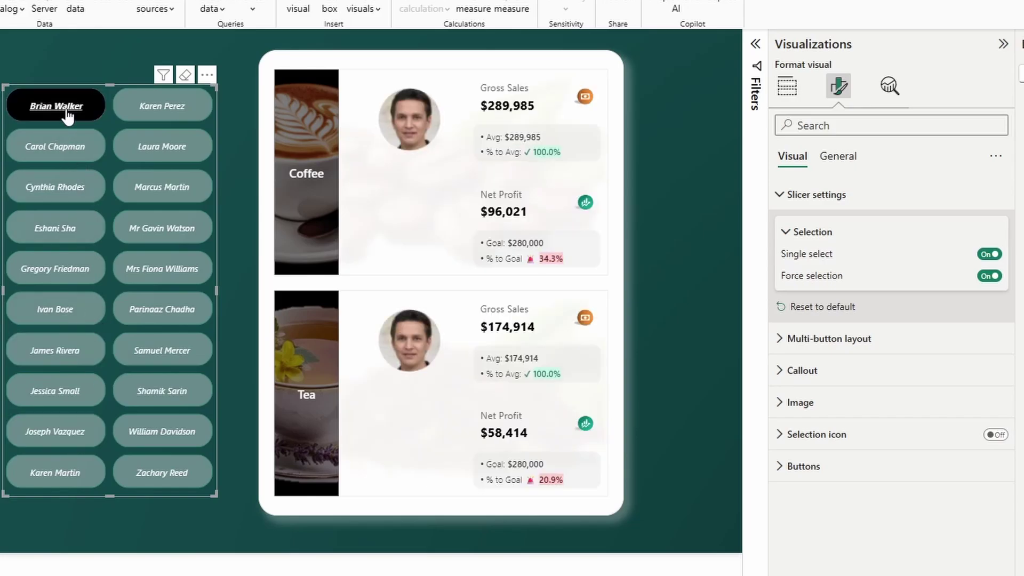
pyautogui.click(48, 237)
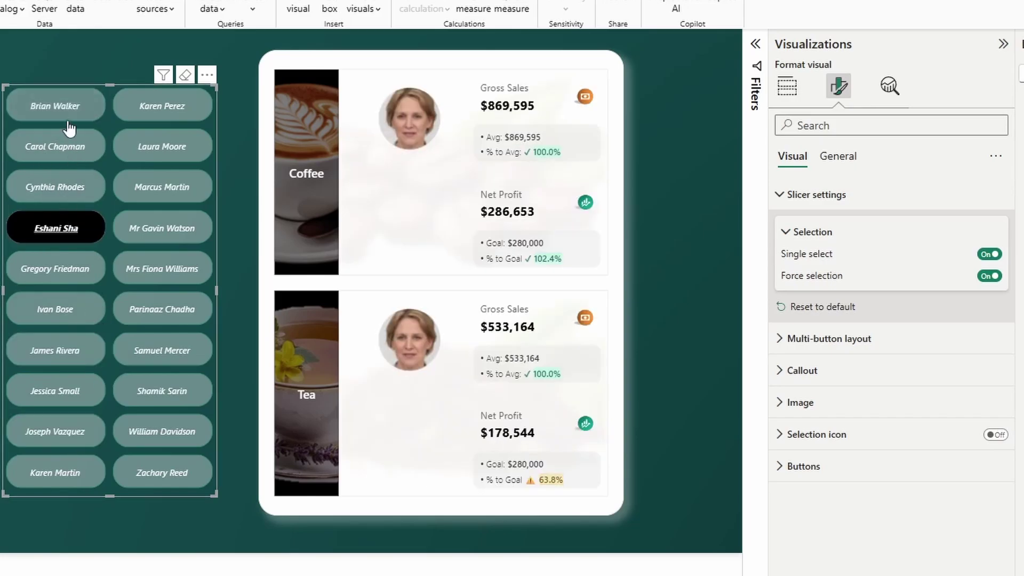
pyautogui.click(67, 120)
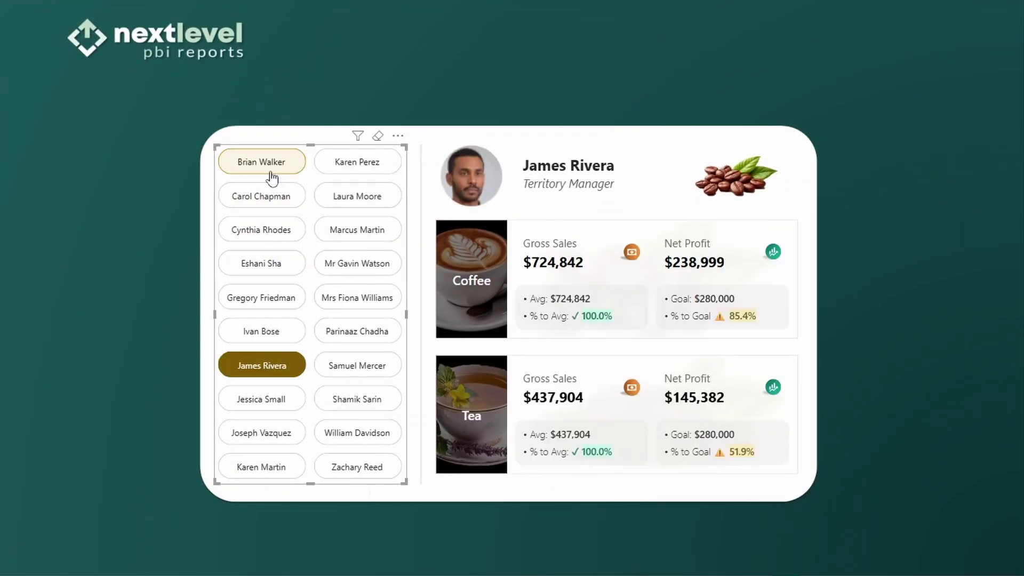
# Return to the first manager and nudge the multi-card visual slightly up and right.
pyautogui.click(271, 169)
pyautogui.click(258, 270)
pyautogui.click(270, 363)
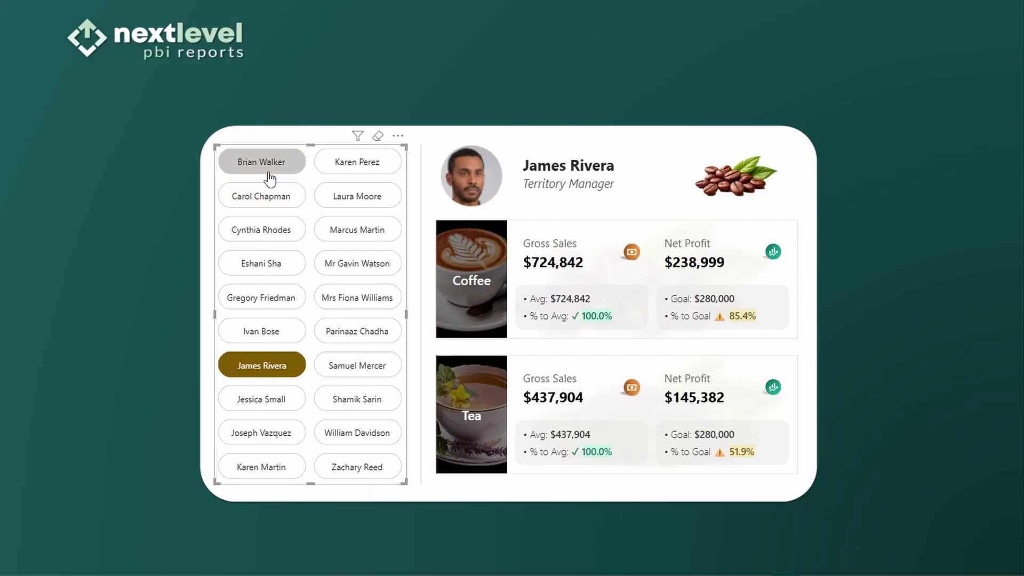
pyautogui.click(268, 173)
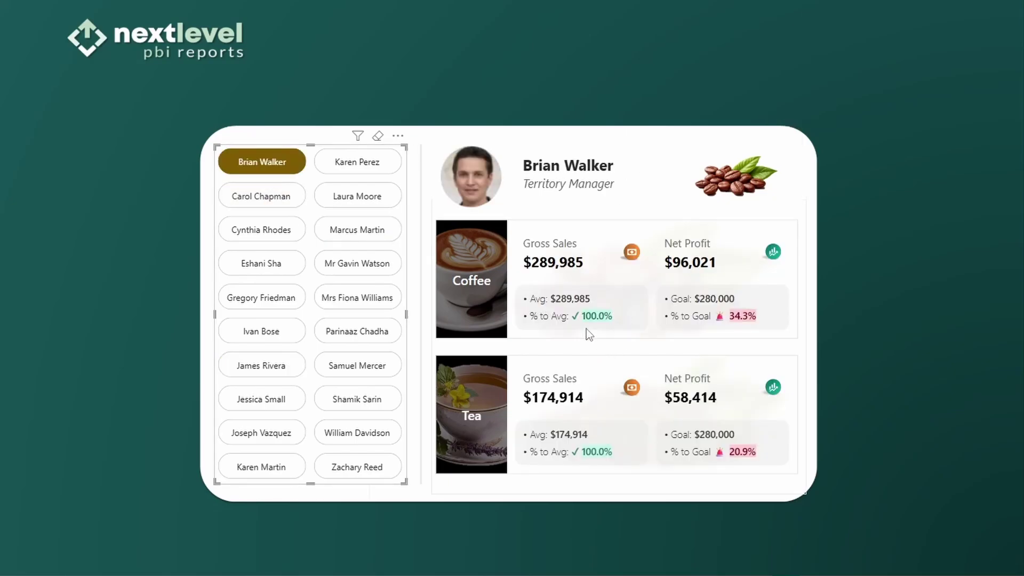
pyautogui.click(559, 288)
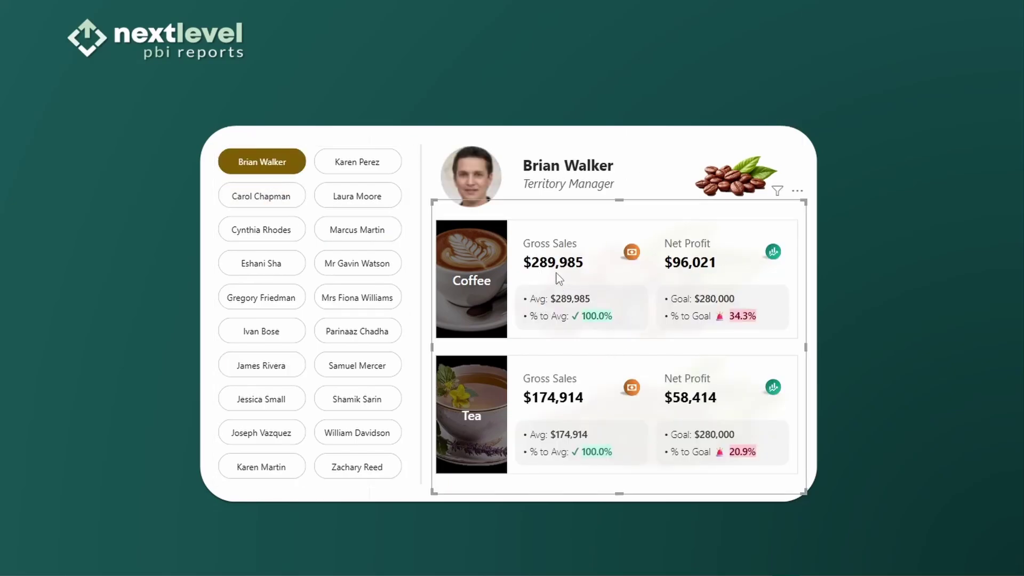
pyautogui.moveTo(558, 273); pyautogui.dragTo(581, 263)
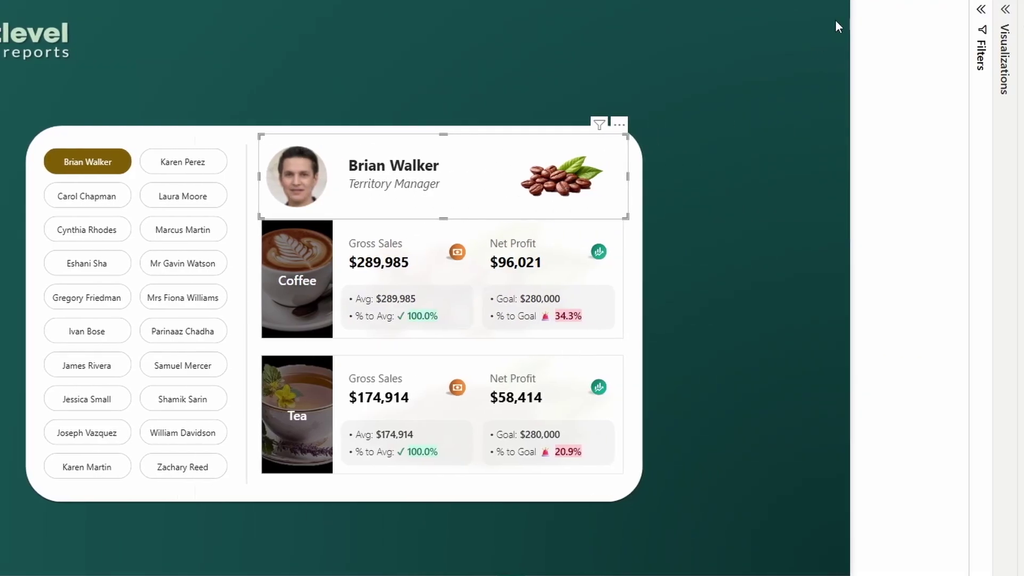
# Toggle the header card's Callout Value, Label and Image off and back on for Territory Manager.
pyautogui.click(999, 23)
pyautogui.click(860, 58)
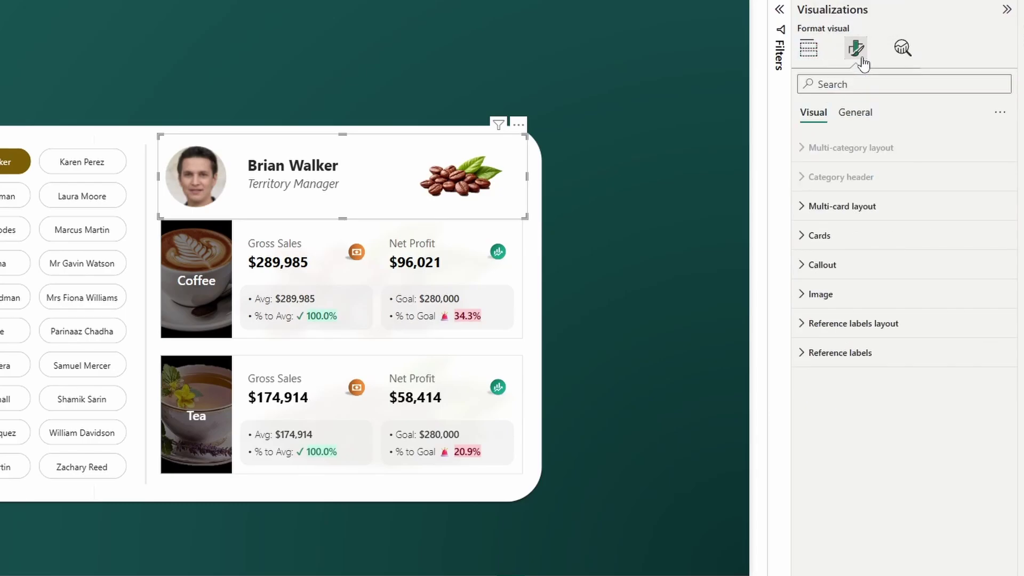
pyautogui.click(816, 265)
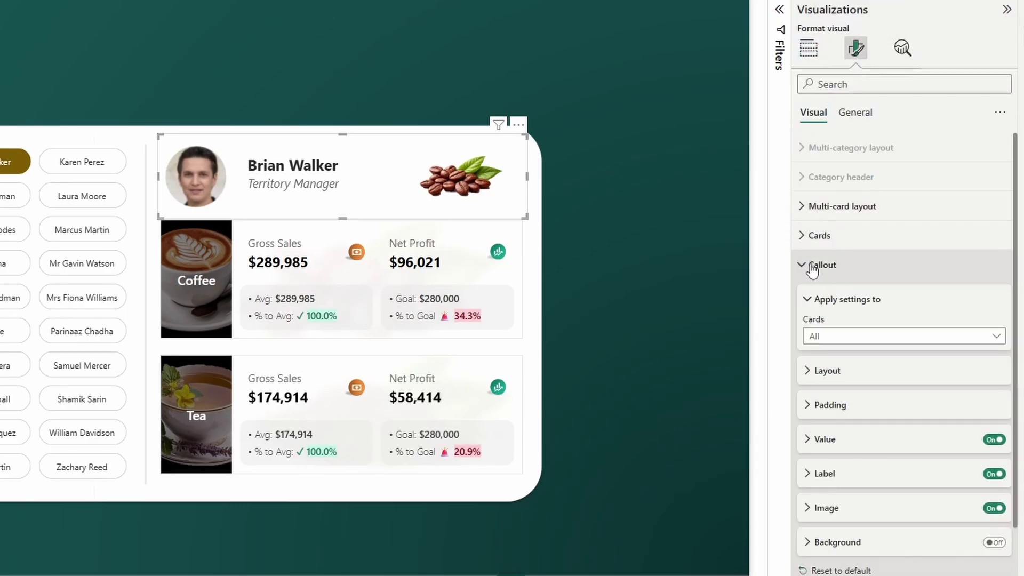
pyautogui.click(829, 336)
pyautogui.click(835, 372)
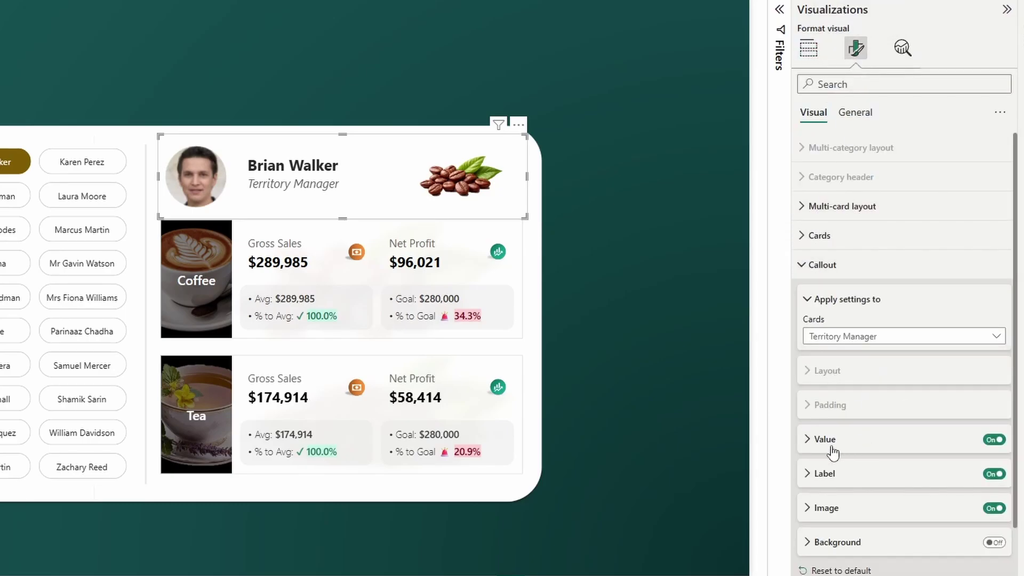
pyautogui.click(993, 441)
pyautogui.click(995, 440)
pyautogui.click(994, 474)
pyautogui.click(995, 475)
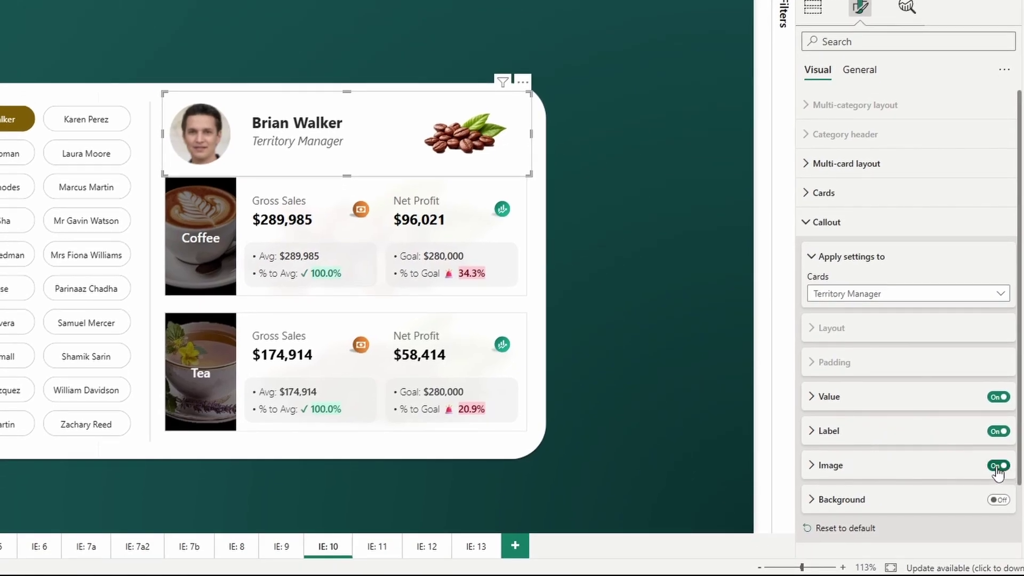
pyautogui.click(997, 467)
pyautogui.click(998, 467)
# Review the header card's Image settings, including the manager photo source.
pyautogui.click(928, 469)
pyautogui.scroll(-3, 907, 459)
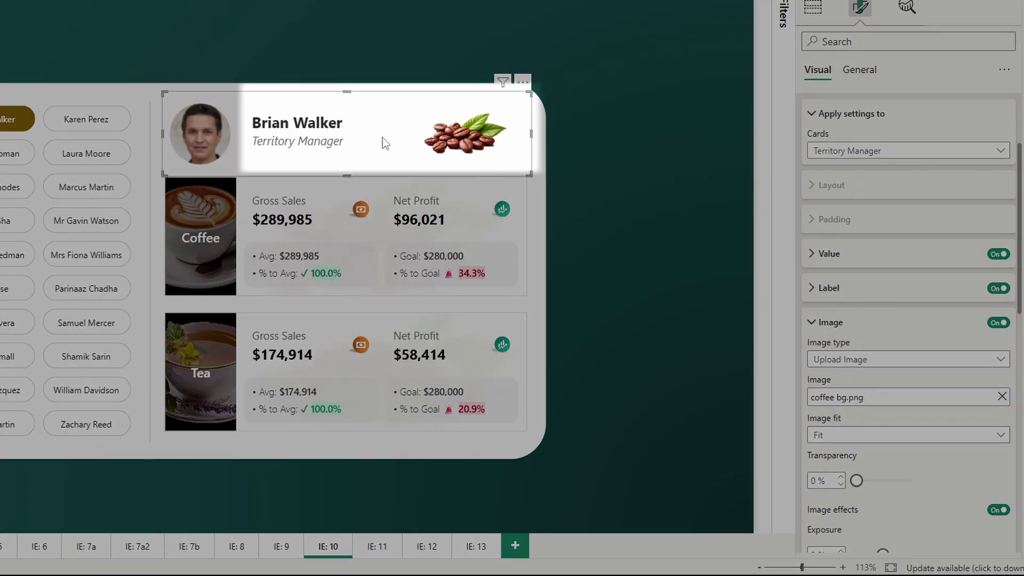
pyautogui.scroll(2, 875, 320)
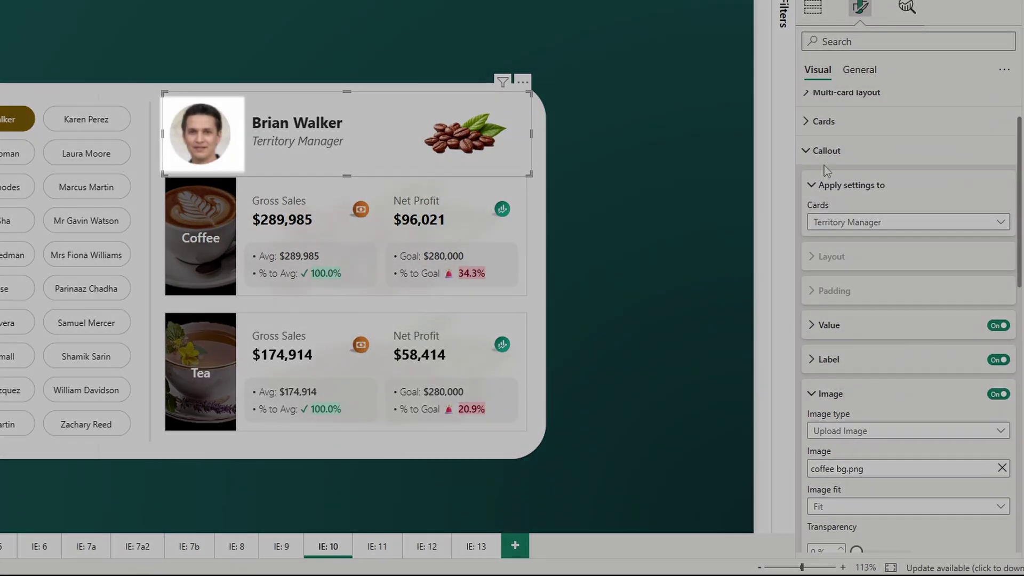
pyautogui.click(825, 156)
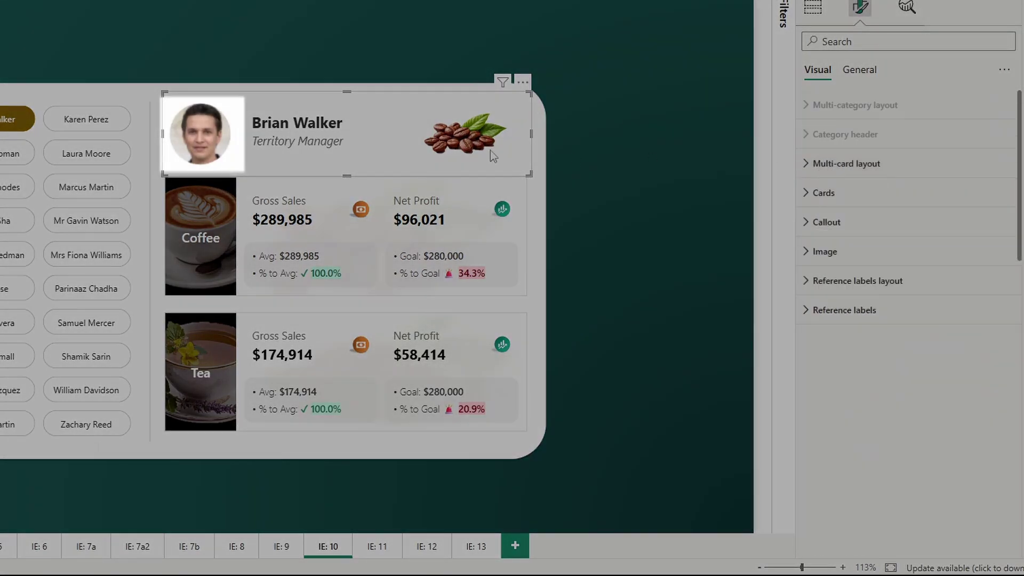
pyautogui.click(836, 254)
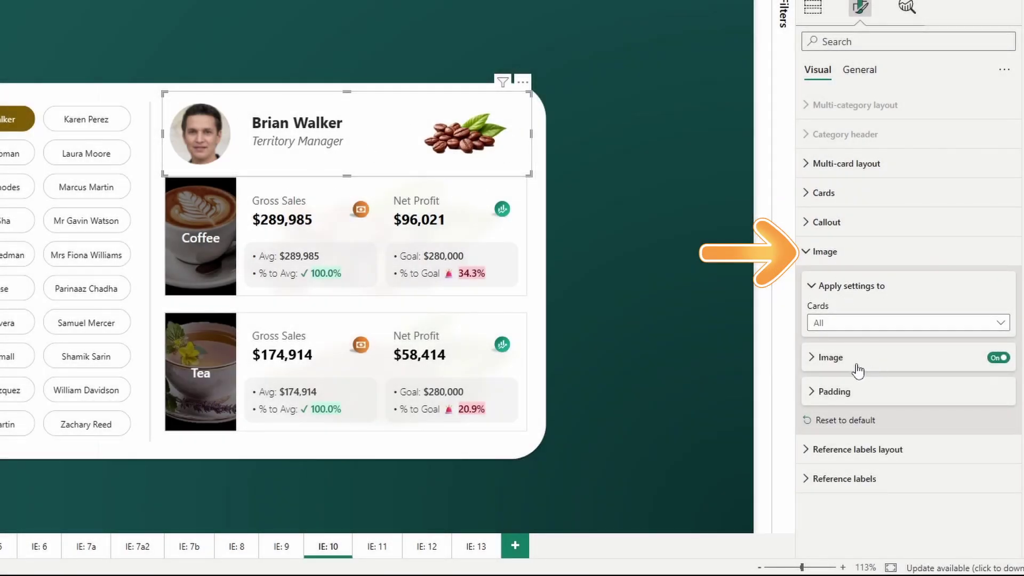
pyautogui.click(830, 358)
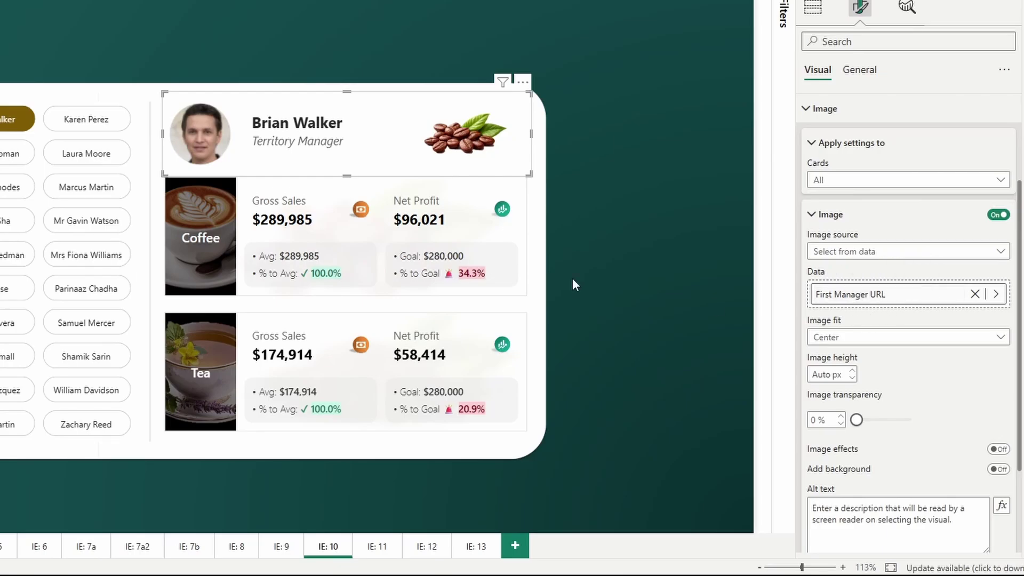
pyautogui.click(828, 109)
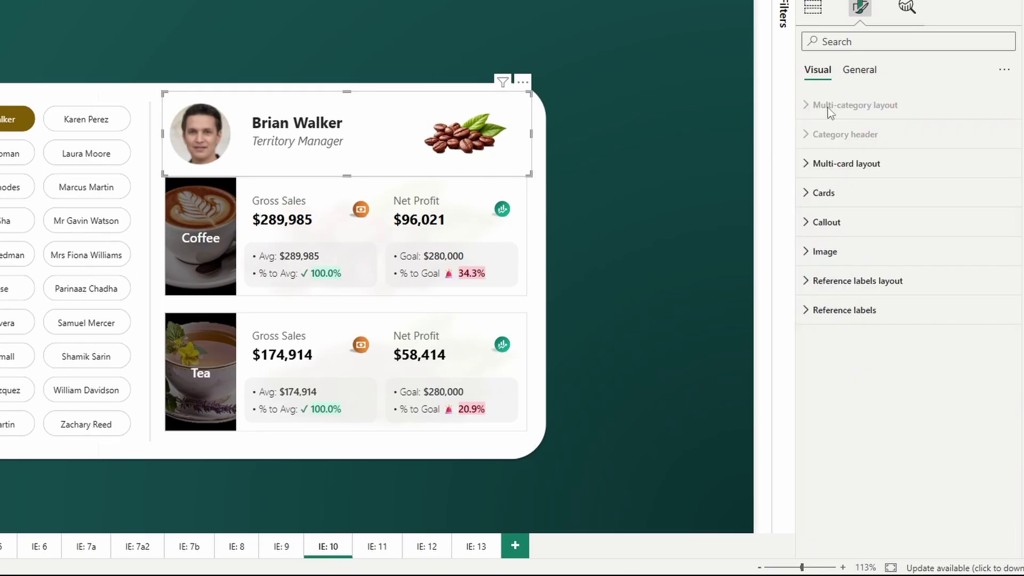
# Review the Cards layout: arrangement, order and callout size.
pyautogui.click(828, 194)
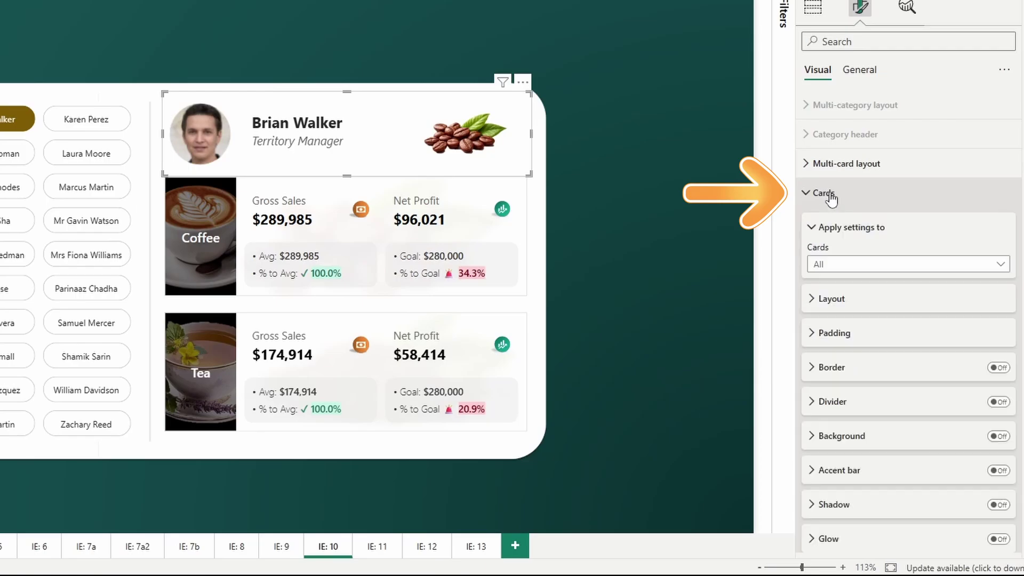
pyautogui.click(883, 302)
pyautogui.scroll(-2, 838, 369)
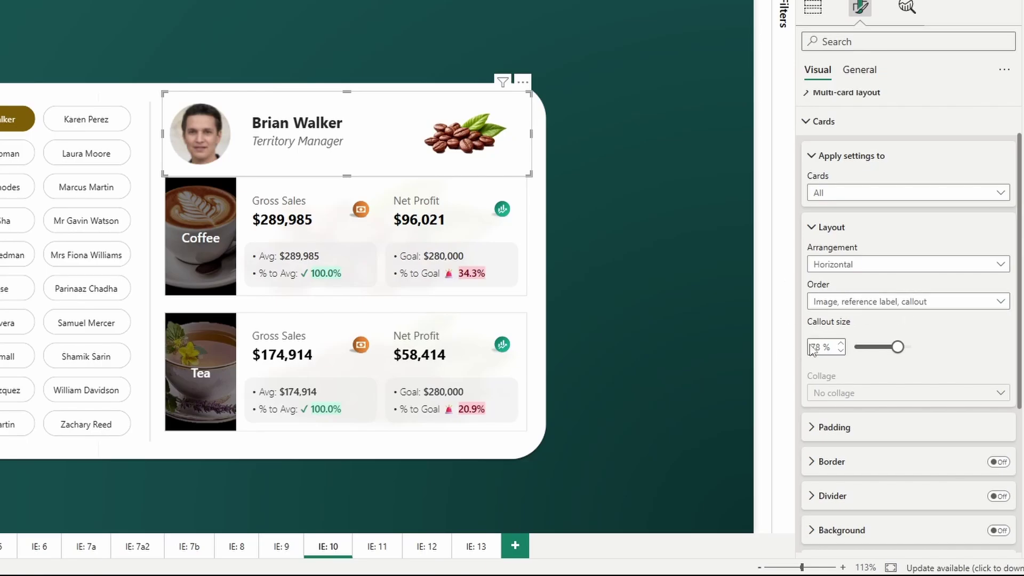
pyautogui.click(828, 346)
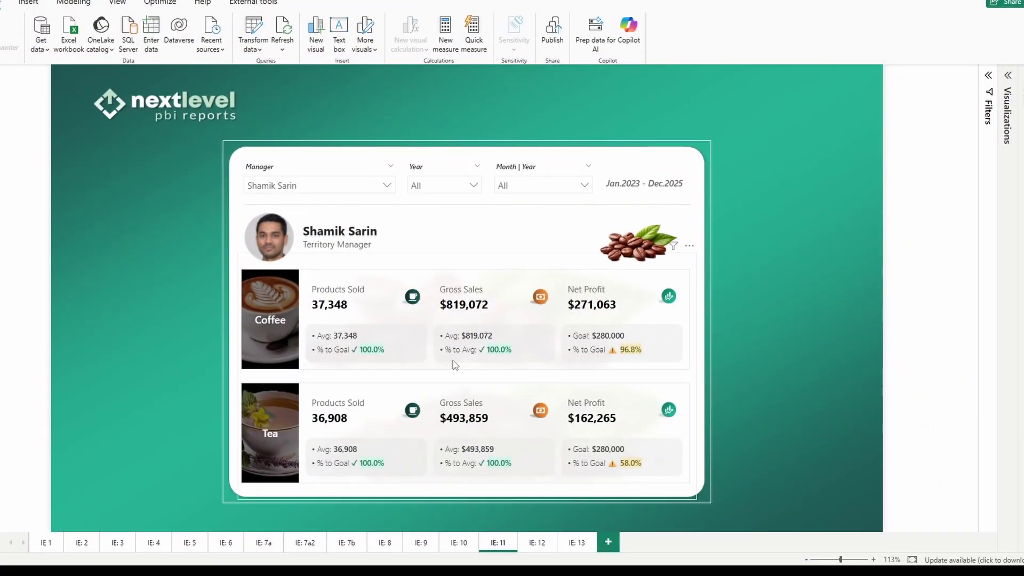
# Select the coffee and tea KPI multi-card and review its fields and Multi-category layout.
pyautogui.click(450, 356)
pyautogui.click(451, 326)
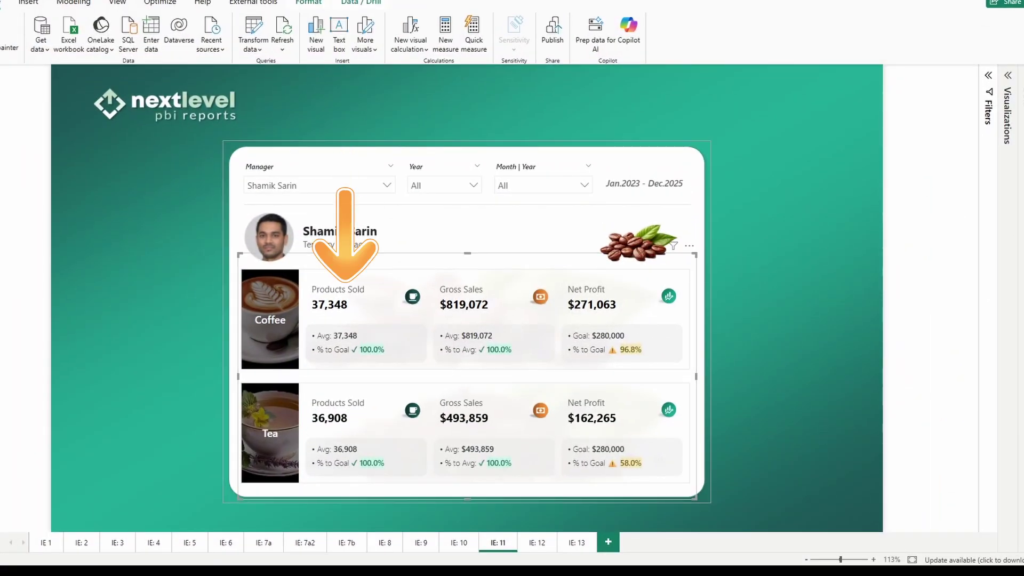
pyautogui.click(1008, 75)
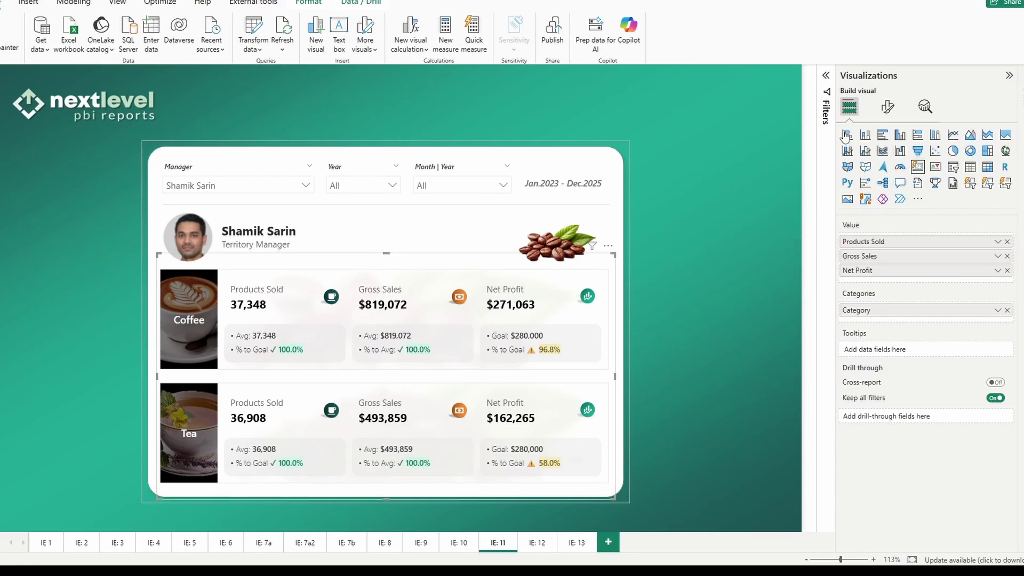
pyautogui.click(888, 107)
pyautogui.click(898, 192)
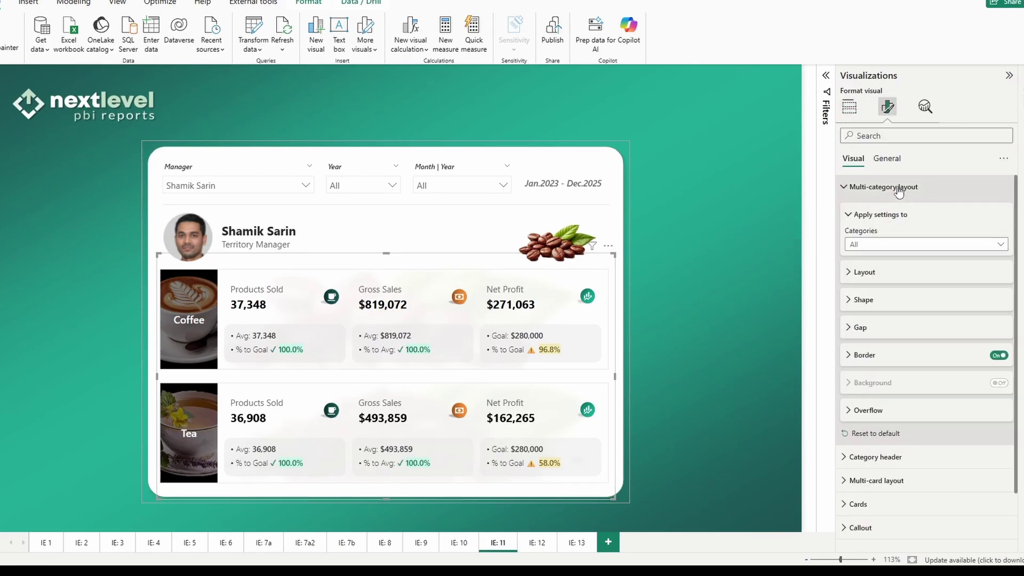
pyautogui.click(877, 273)
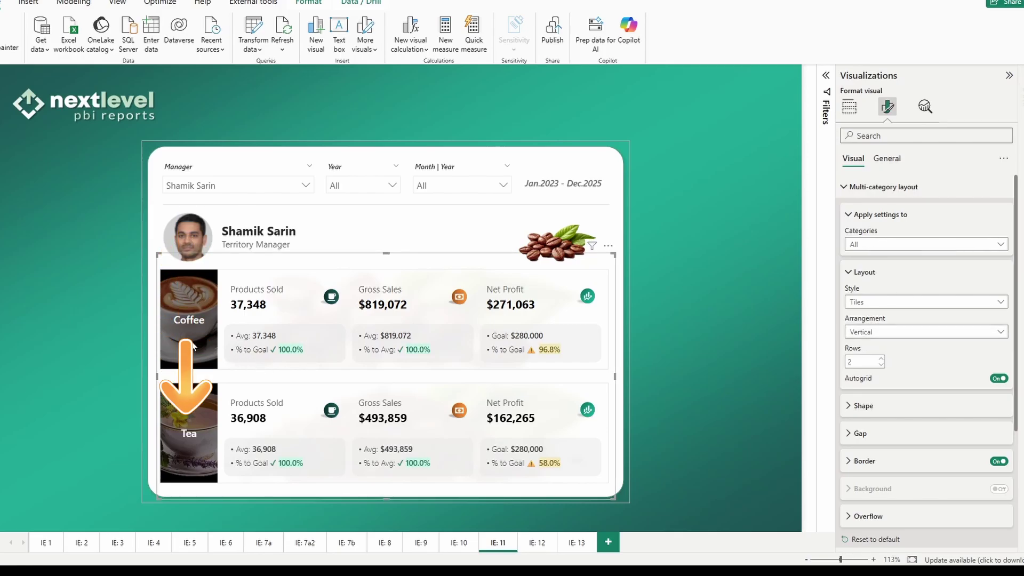
# Review the Category header position and the multi-card tile layout.
pyautogui.click(882, 187)
pyautogui.click(864, 296)
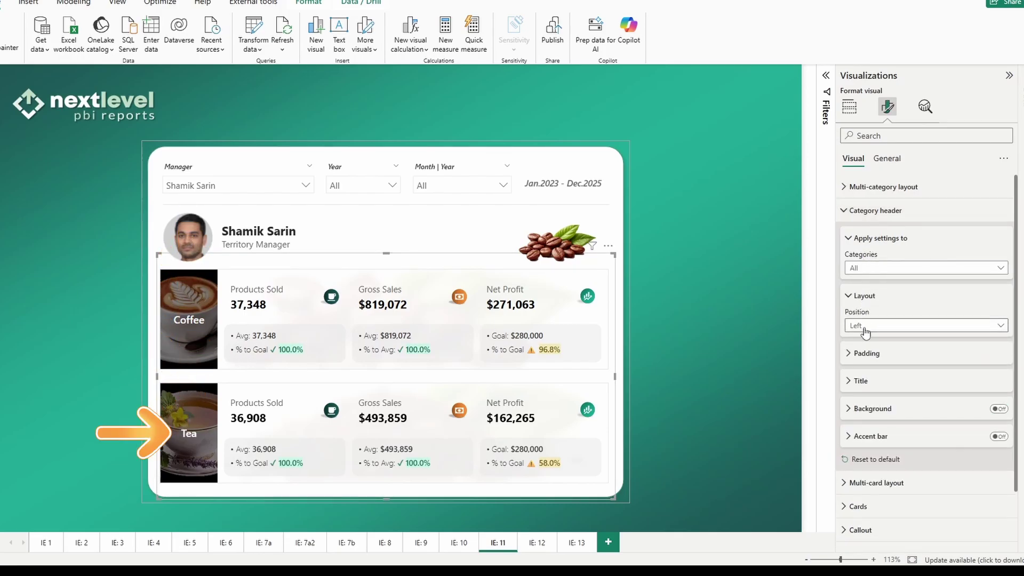
pyautogui.click(878, 238)
pyautogui.click(875, 210)
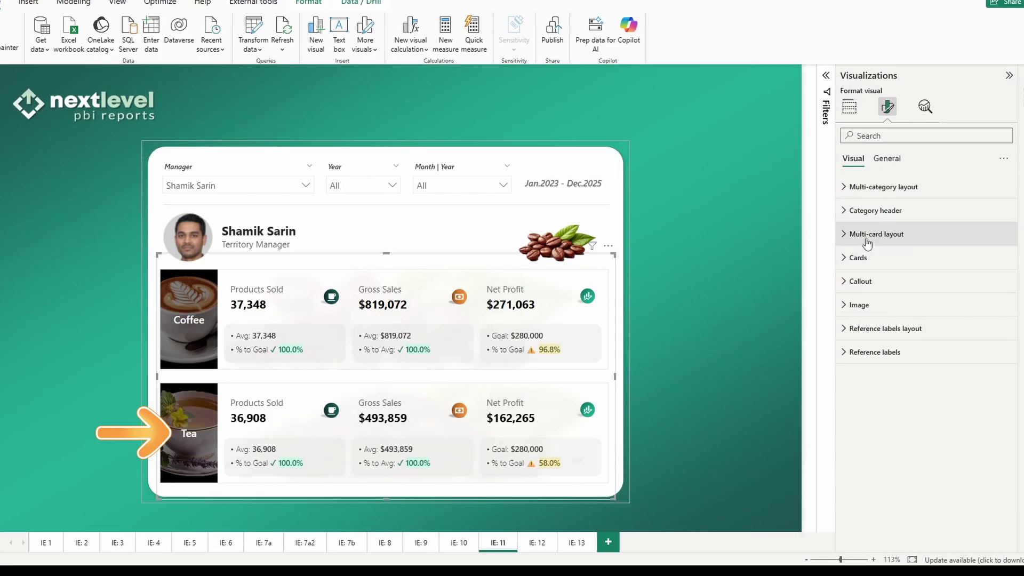
pyautogui.click(875, 234)
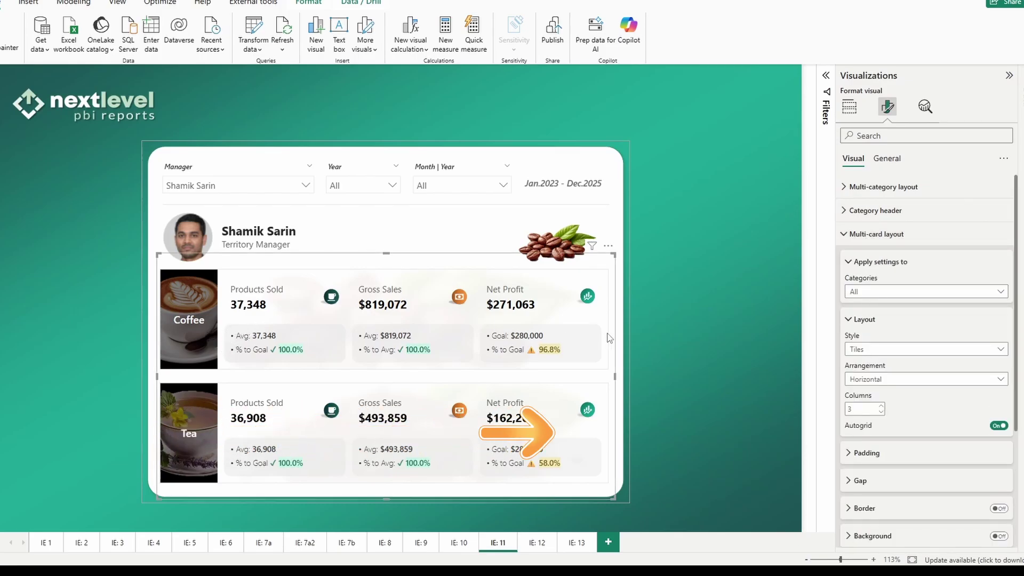
pyautogui.click(875, 234)
# Set the callout values to center vertically in each card.
pyautogui.click(875, 281)
pyautogui.click(875, 367)
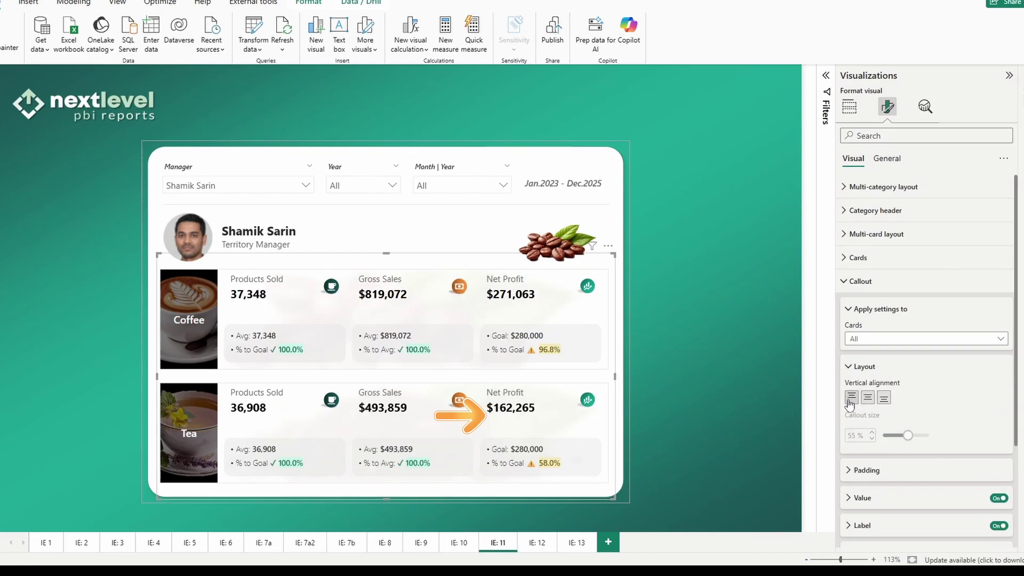
pyautogui.click(868, 397)
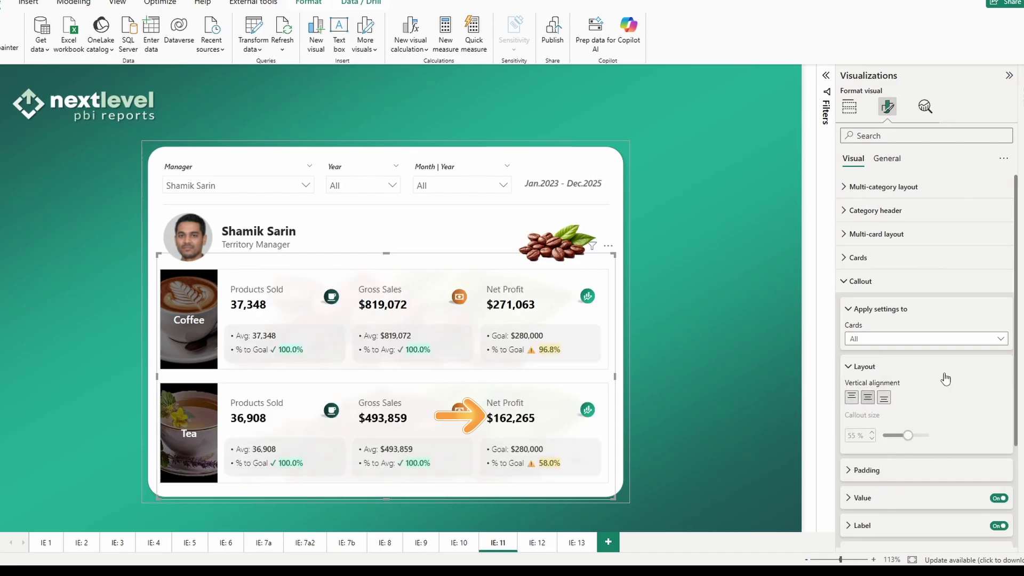
pyautogui.click(861, 281)
# Review Reference labels layout arrangement and alignment, ending on the Cards settings.
pyautogui.click(880, 328)
pyautogui.scroll(-1, 875, 368)
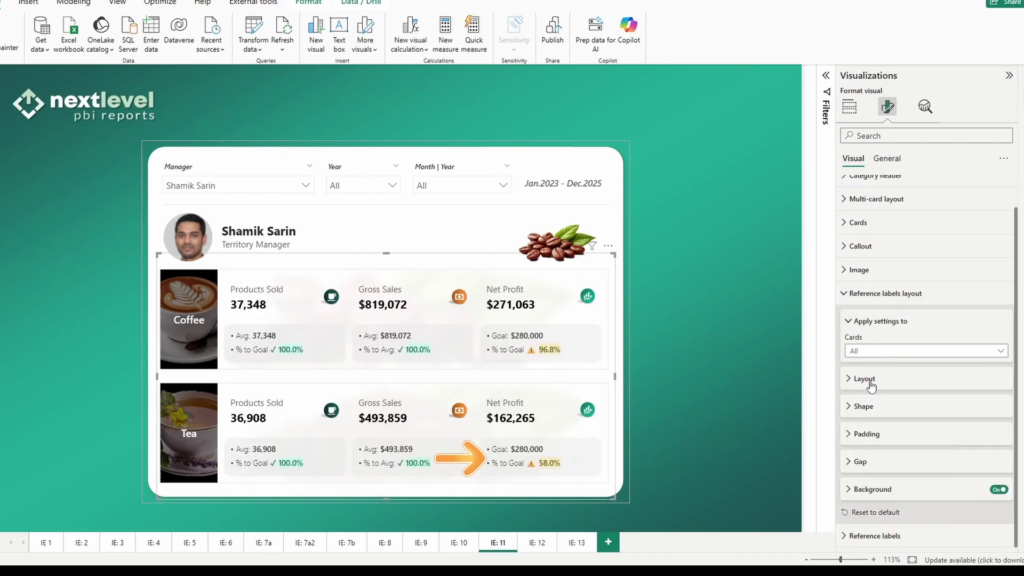
pyautogui.click(864, 378)
pyautogui.scroll(-2, 870, 381)
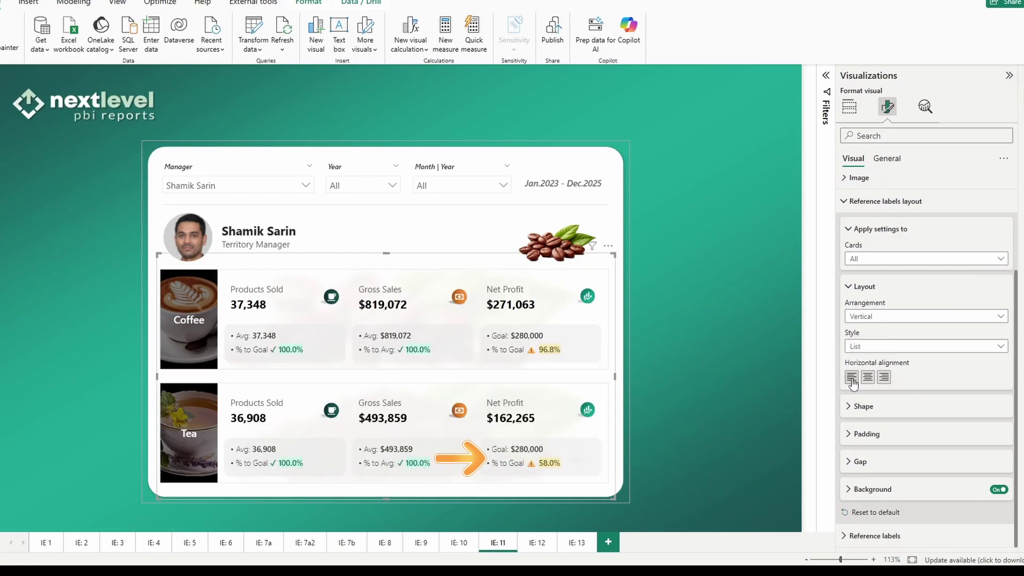
pyautogui.scroll(2, 896, 368)
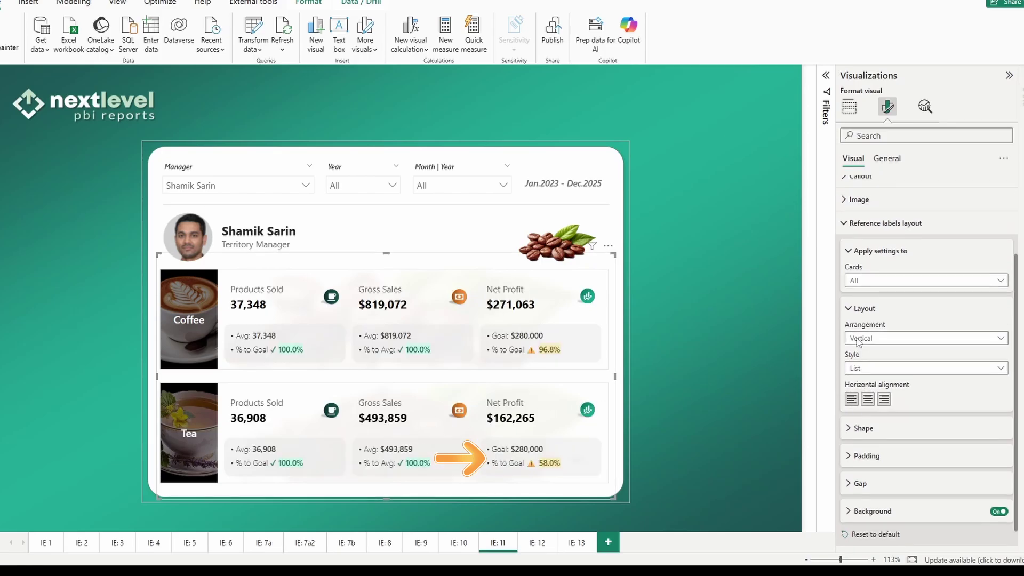
pyautogui.scroll(2, 901, 382)
pyautogui.click(860, 258)
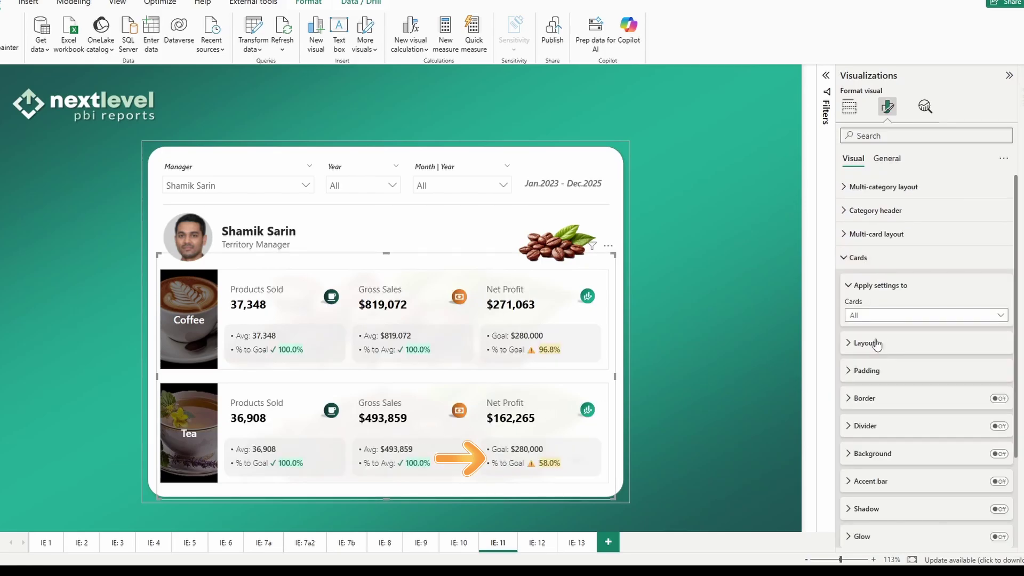
# Review Cards layout options, then select the manager header card to see its Territory Manager field.
pyautogui.click(877, 345)
pyautogui.scroll(-2, 877, 344)
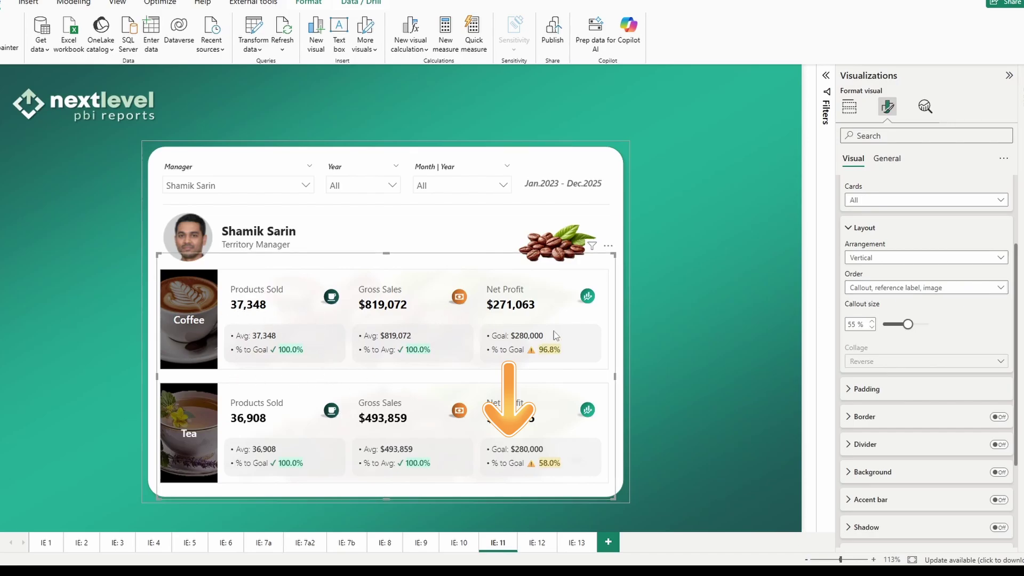
pyautogui.click(343, 226)
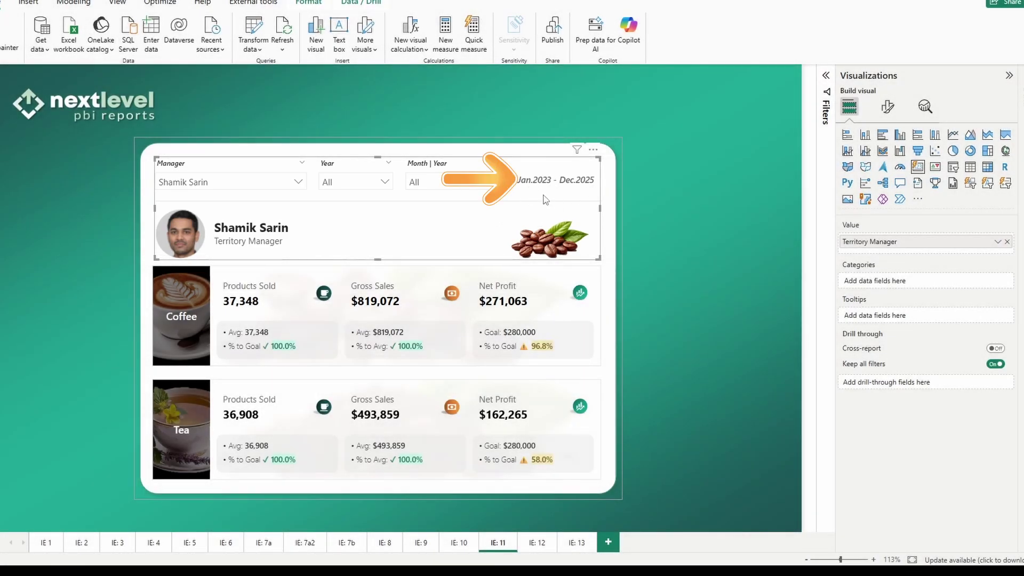
# Collapse Reference labels, expand Cards > Layout for the header card, then go to page IE: 12.
pyautogui.click(887, 107)
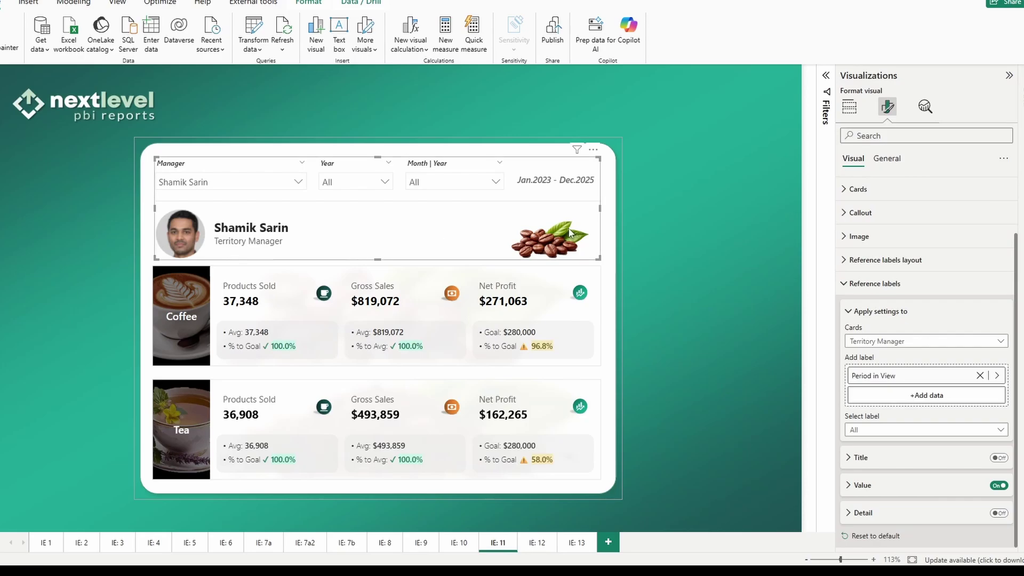
pyautogui.click(877, 284)
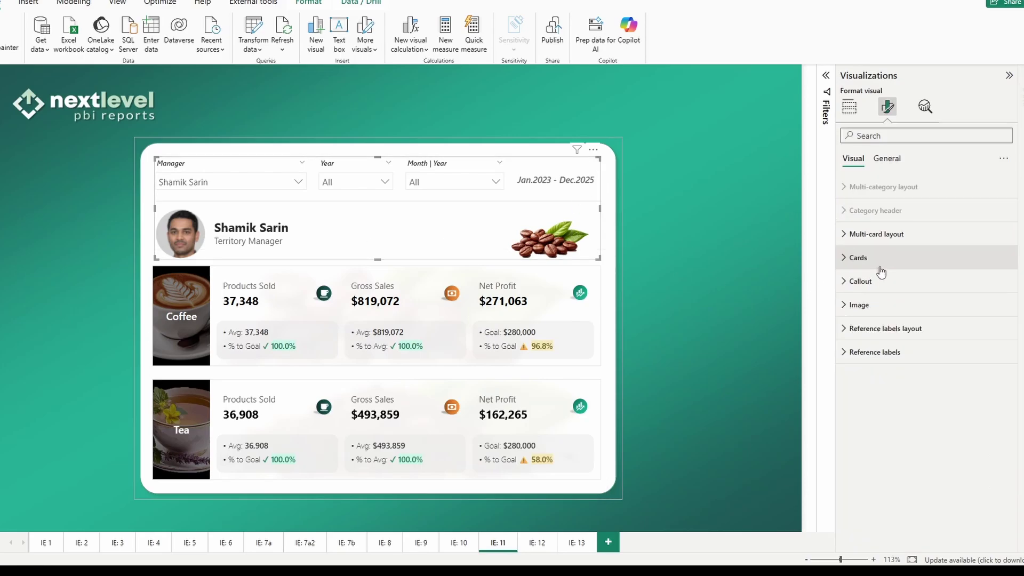
pyautogui.click(876, 267)
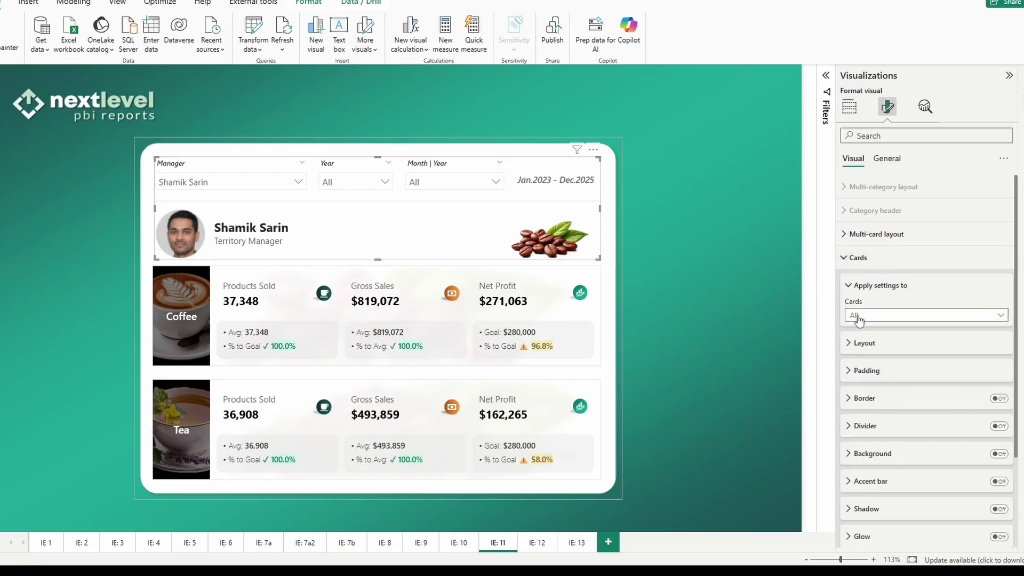
pyautogui.click(864, 342)
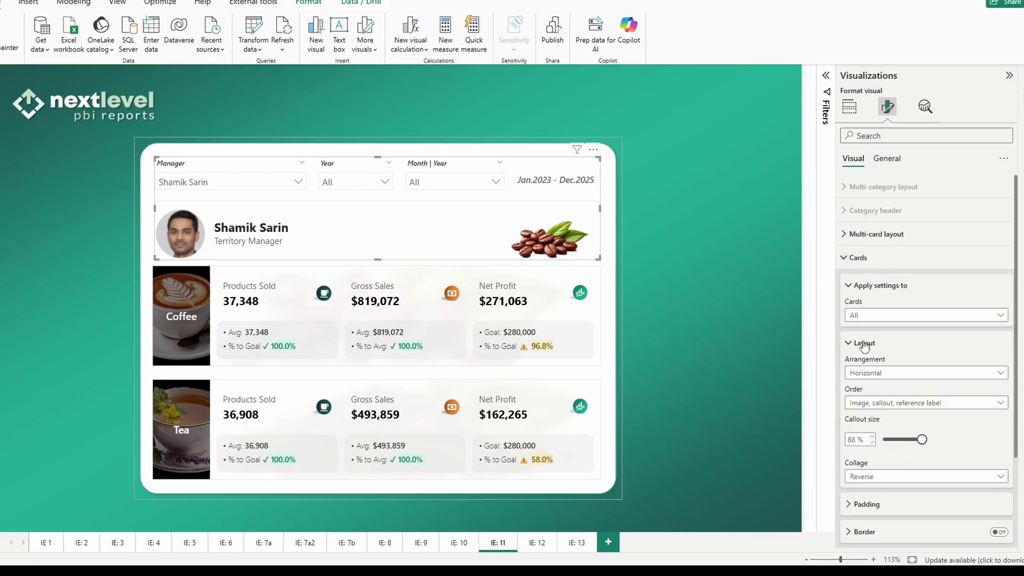
pyautogui.click(535, 547)
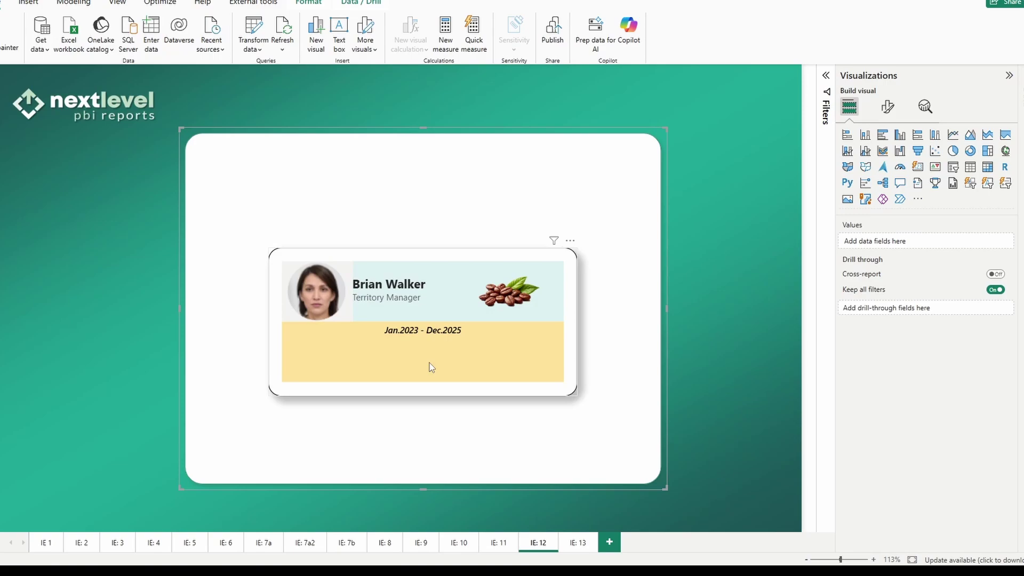
# Select the IE: 12 manager card and expand Format visual > Cards > Layout.
pyautogui.click(404, 373)
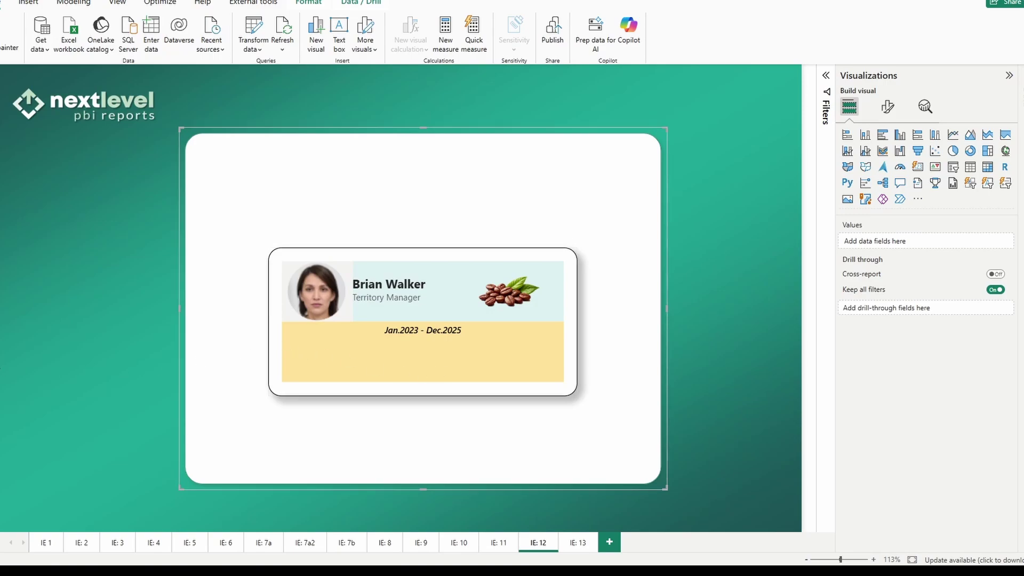
pyautogui.click(887, 107)
pyautogui.click(858, 257)
pyautogui.click(873, 344)
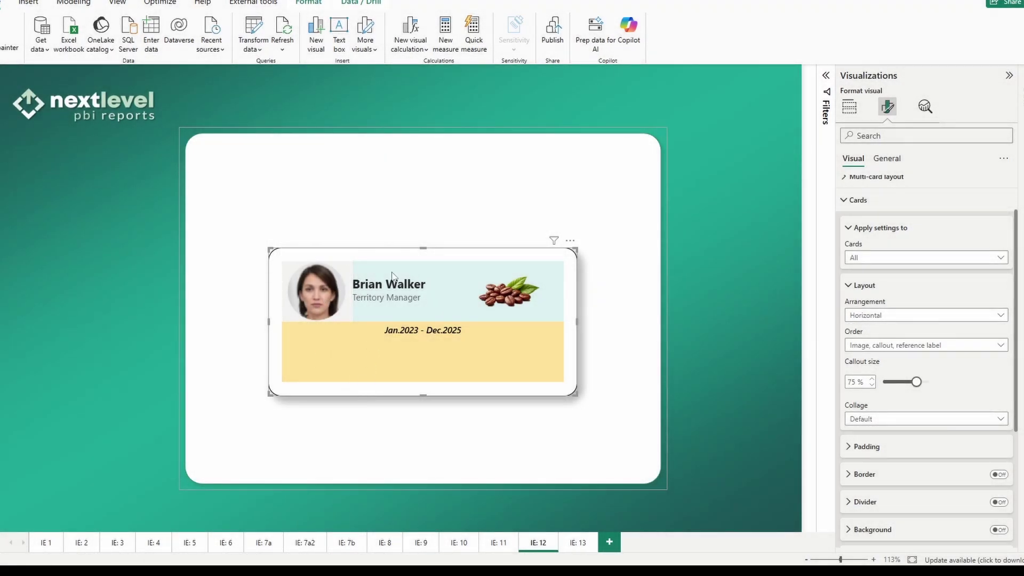
# Set the manager card arrangement to Horizontal, after trying Vertical, with No collage.
pyautogui.moveTo(392, 274); pyautogui.dragTo(367, 259)
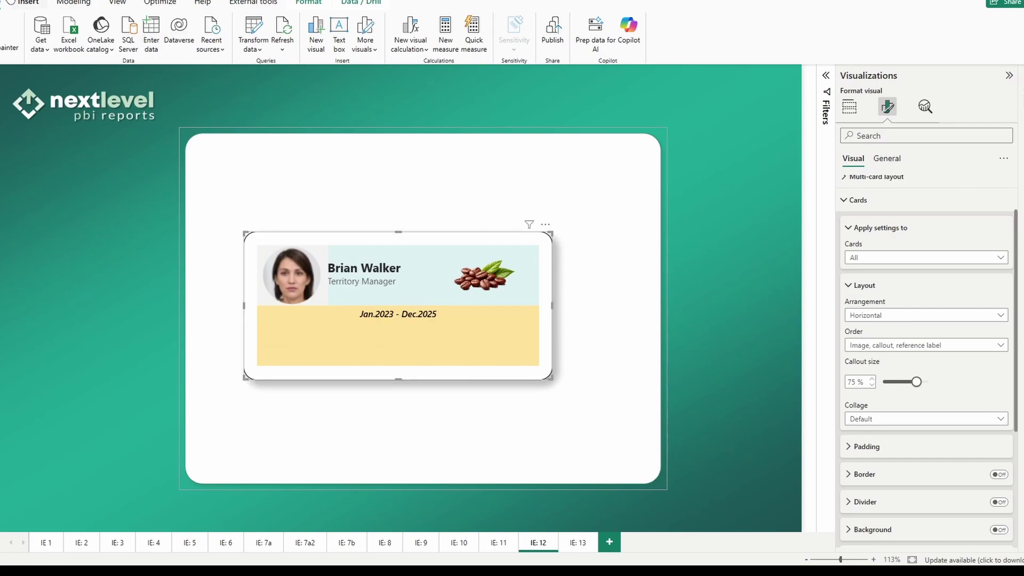
pyautogui.hotkey('ctrl', 'z')
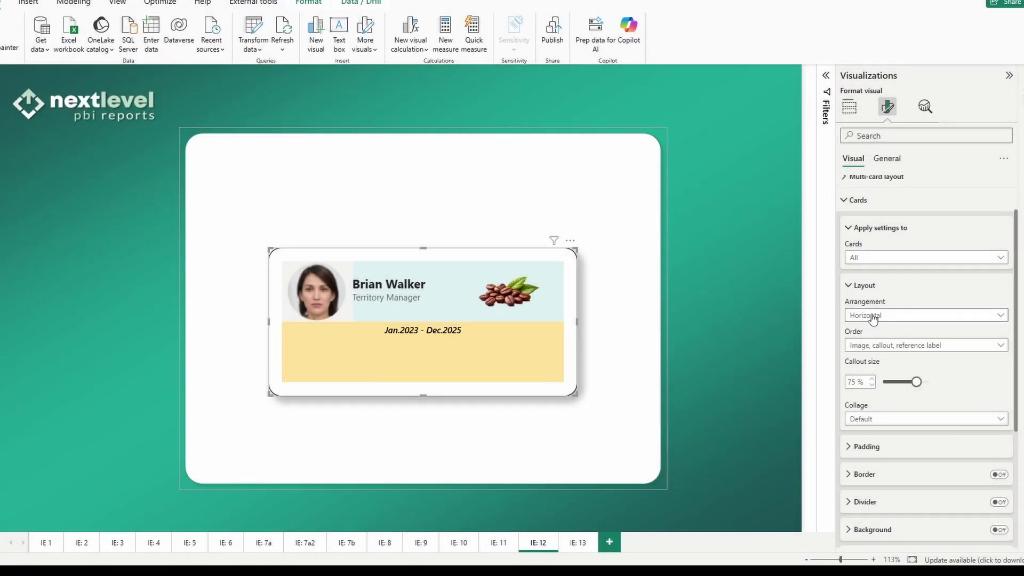
pyautogui.click(879, 316)
pyautogui.click(879, 330)
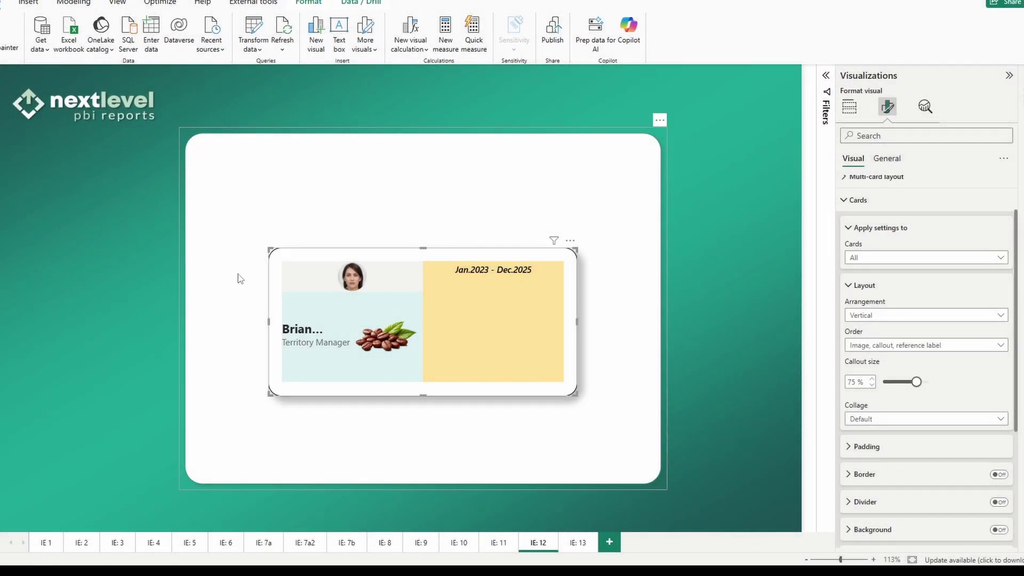
pyautogui.click(894, 345)
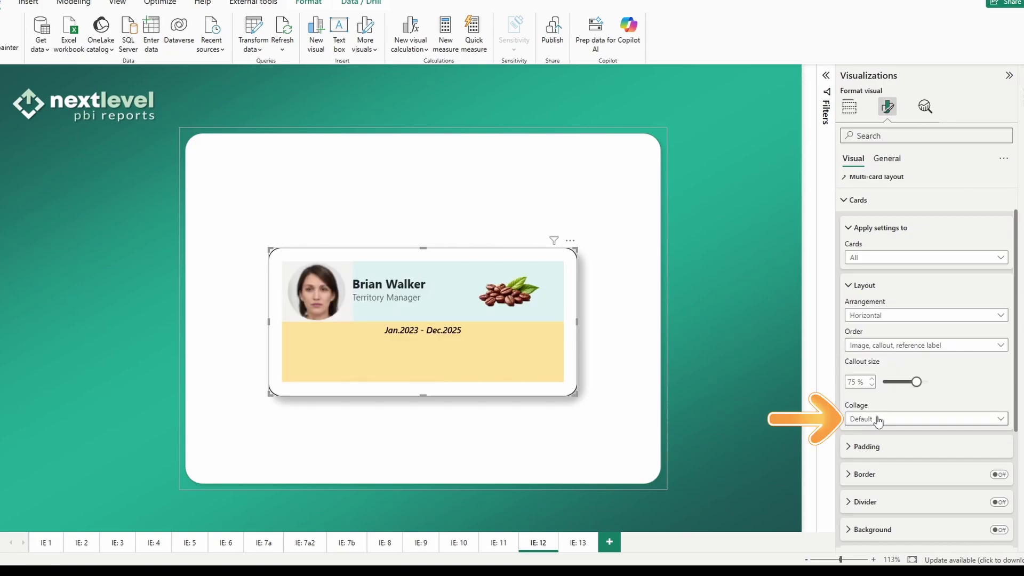
pyautogui.click(879, 420)
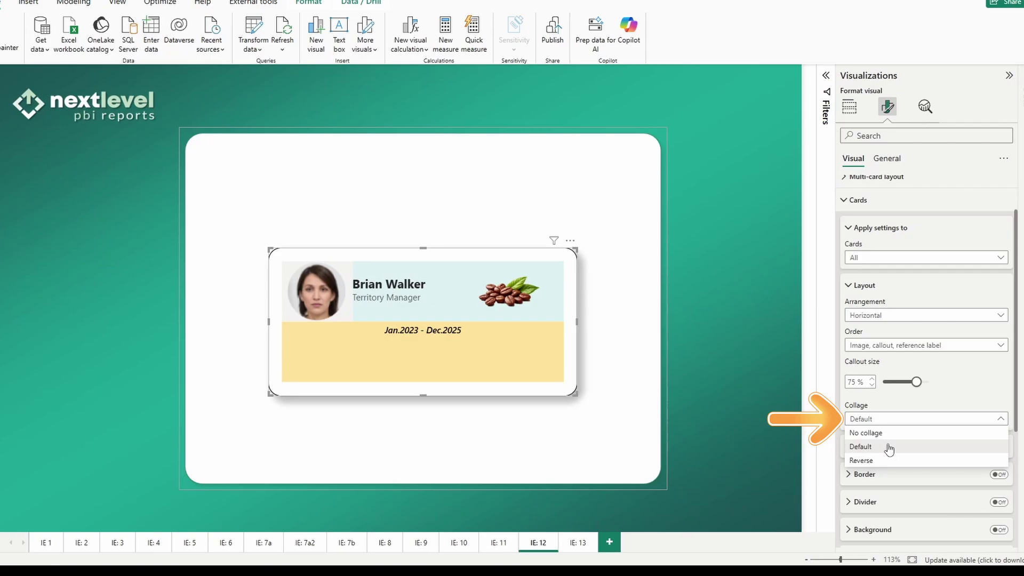
pyautogui.click(888, 433)
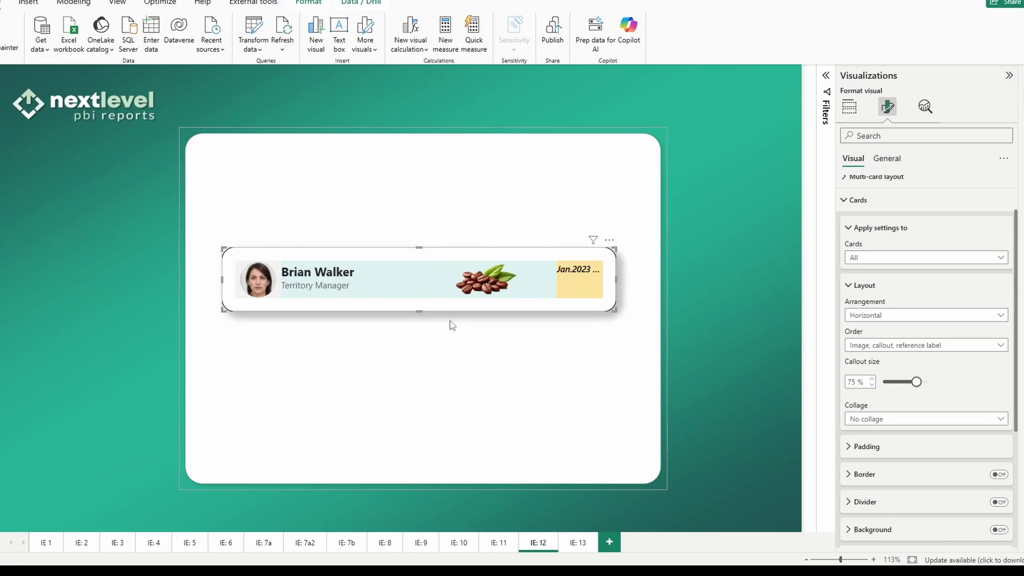
# Switch the manager card to a vertical arrangement and stretch it much taller.
pyautogui.click(927, 316)
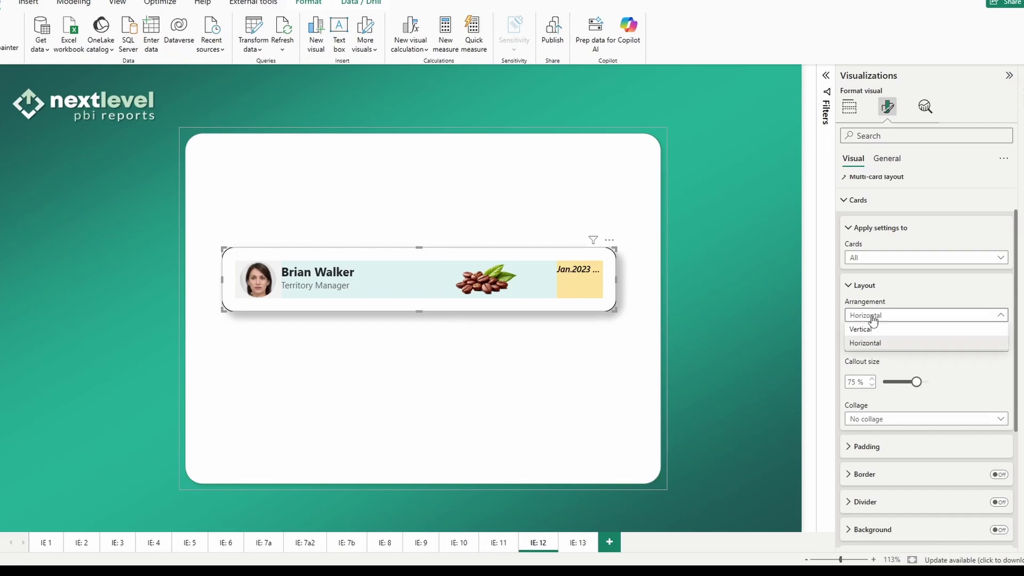
pyautogui.click(880, 328)
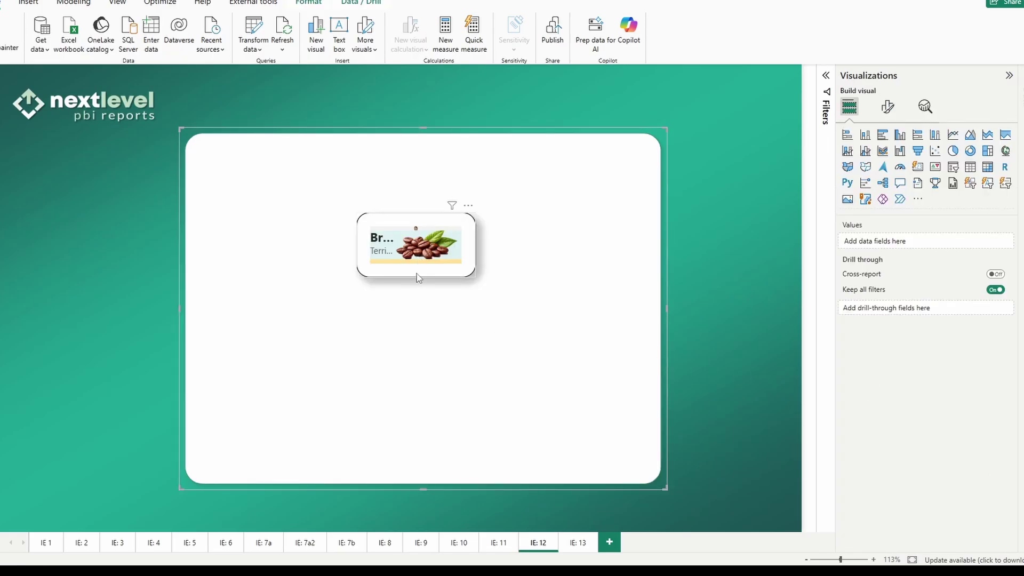
pyautogui.click(414, 276)
pyautogui.moveTo(415, 276); pyautogui.dragTo(415, 453)
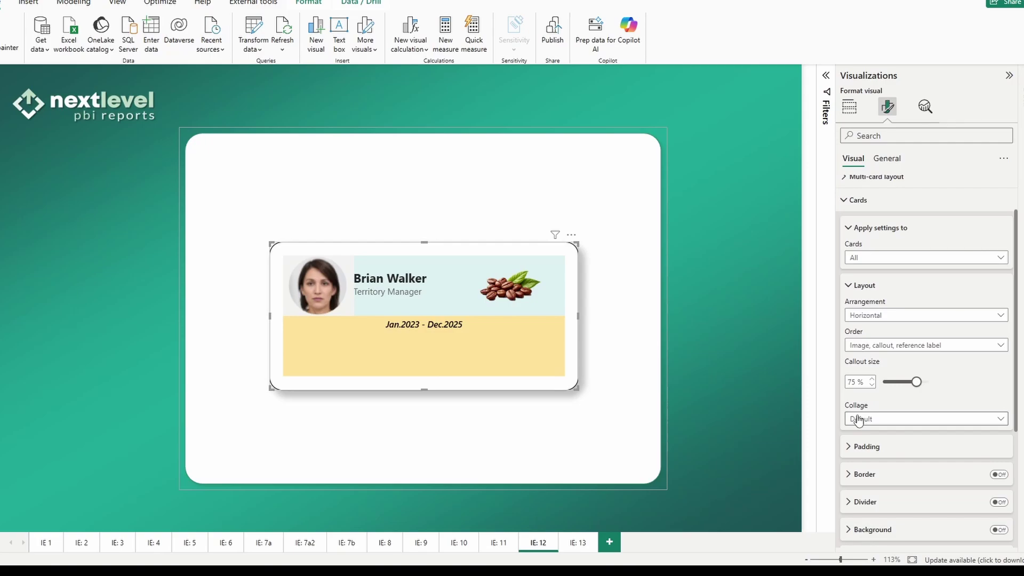
# Nudge the card, try the Reverse collage with the date band on top, then restore Default.
pyautogui.click(859, 420)
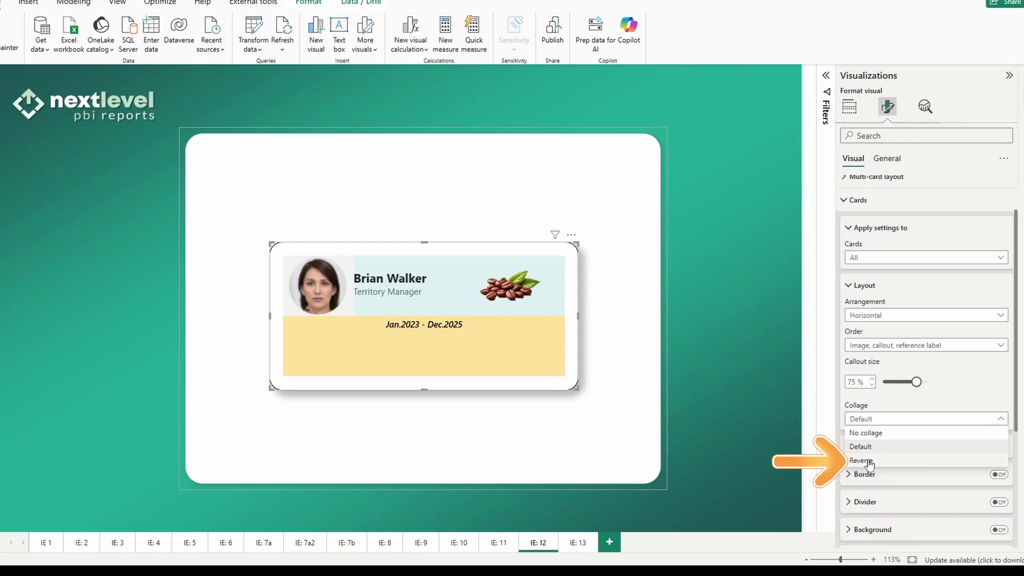
pyautogui.click(886, 407)
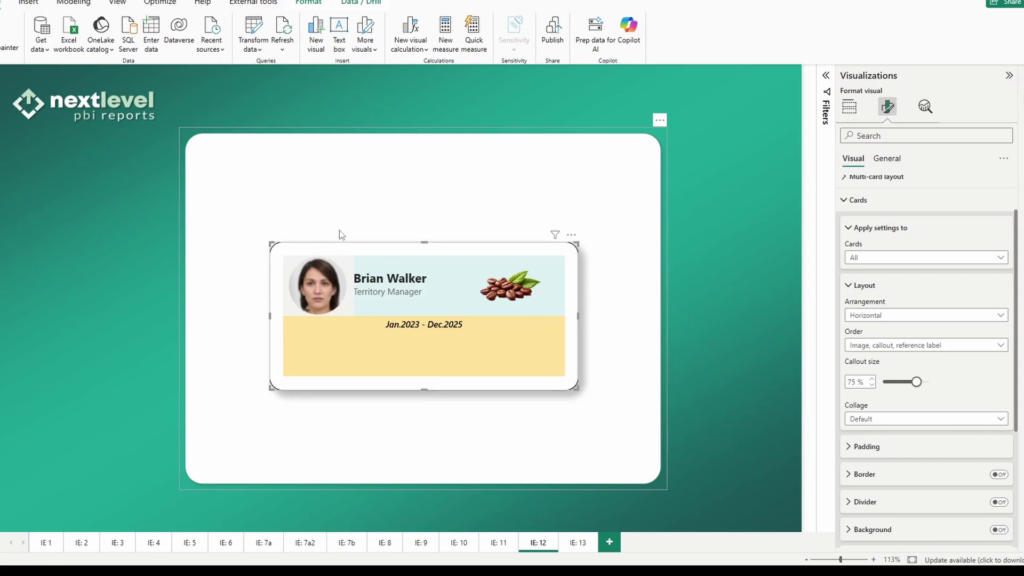
pyautogui.moveTo(415, 292); pyautogui.dragTo(411, 294)
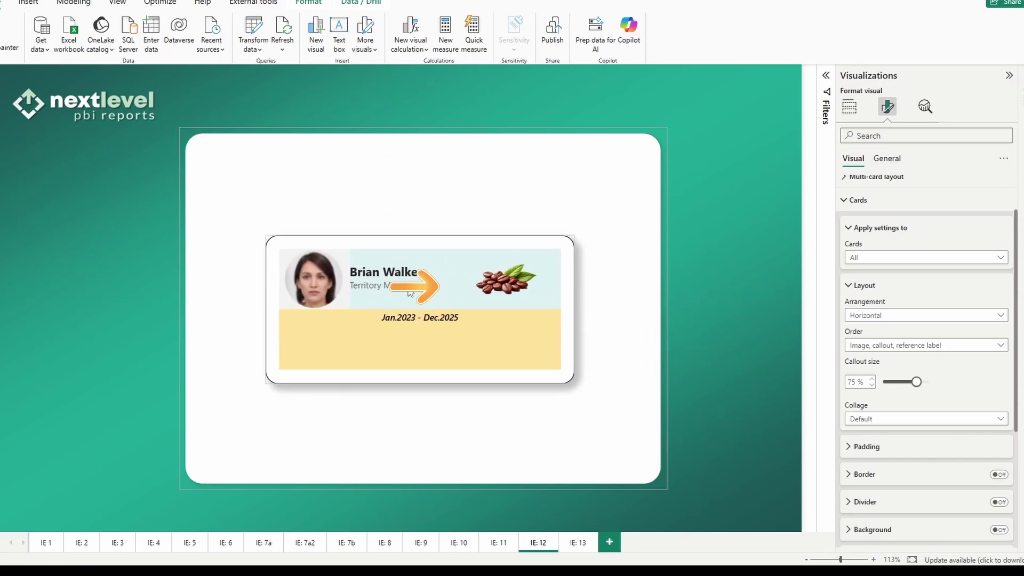
pyautogui.click(881, 419)
pyautogui.click(873, 461)
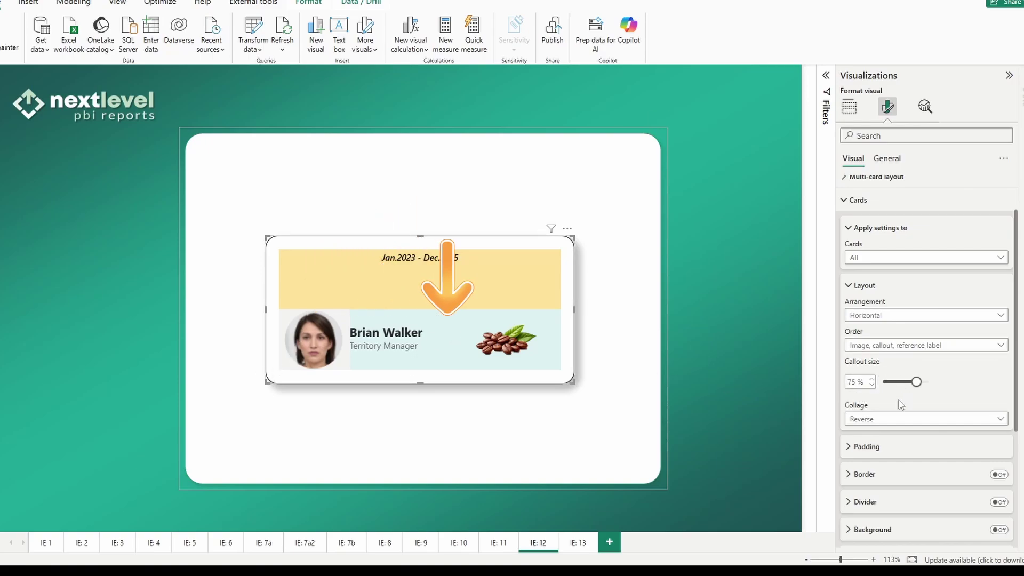
pyautogui.click(902, 419)
pyautogui.click(877, 451)
# Set the arrangement to vertical again, try Reverse collage, and settle on Default collage.
pyautogui.click(890, 318)
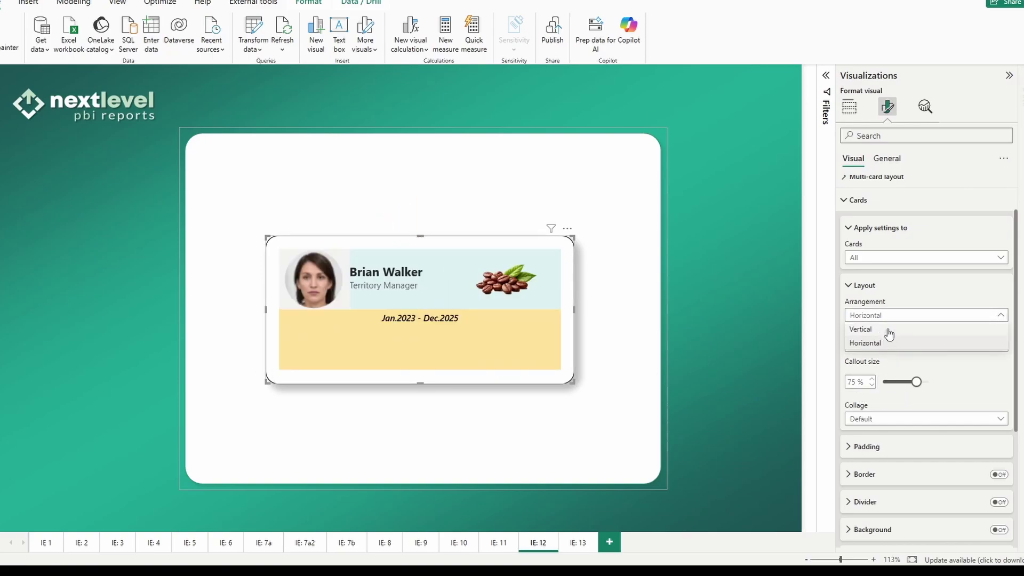
pyautogui.click(877, 329)
pyautogui.click(884, 418)
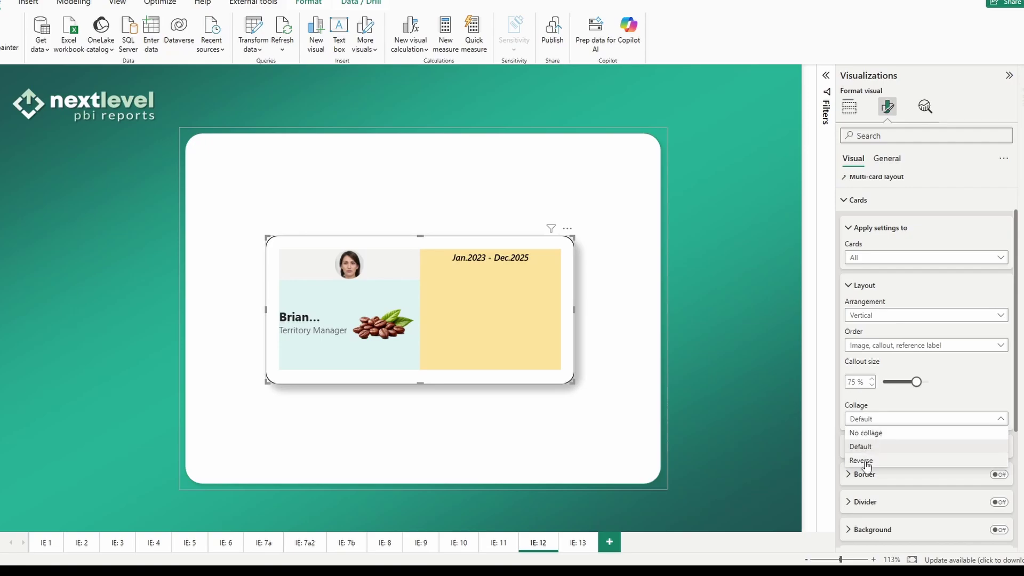
pyautogui.click(867, 460)
pyautogui.click(886, 421)
pyautogui.click(861, 447)
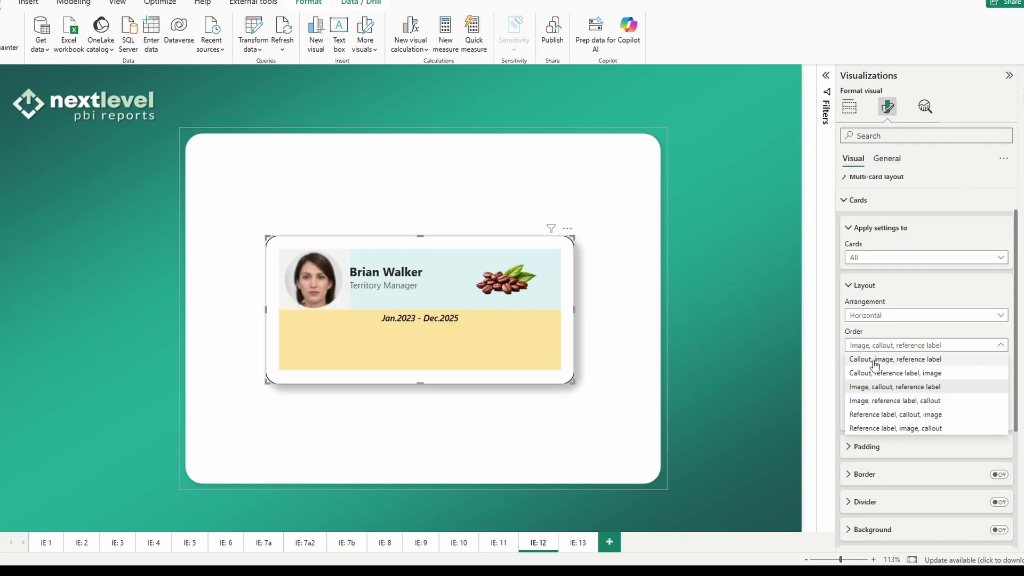
# Try the Callout-first part orders, then restore Image, callout, reference label.
pyautogui.click(875, 359)
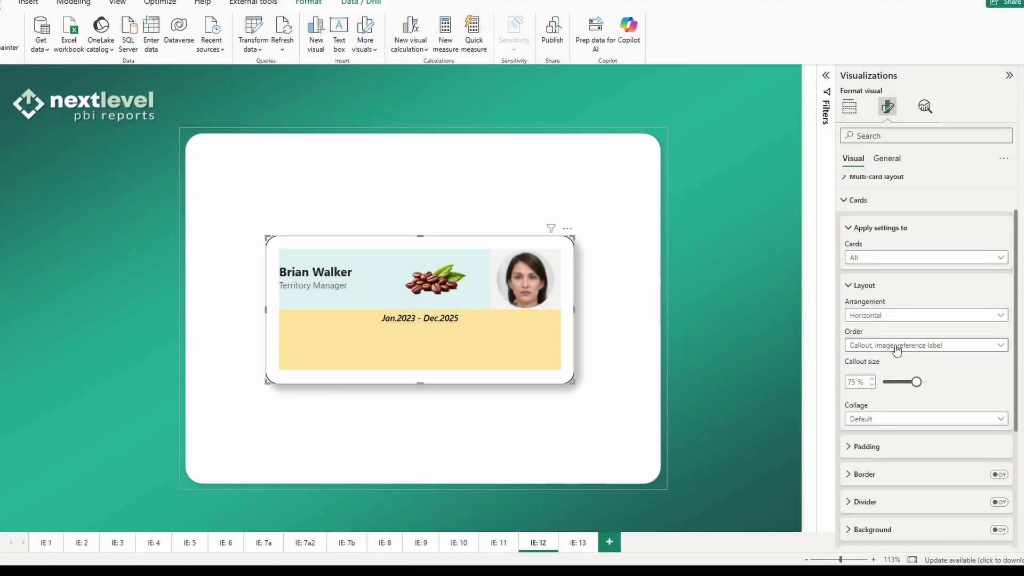
pyautogui.click(890, 345)
pyautogui.click(891, 357)
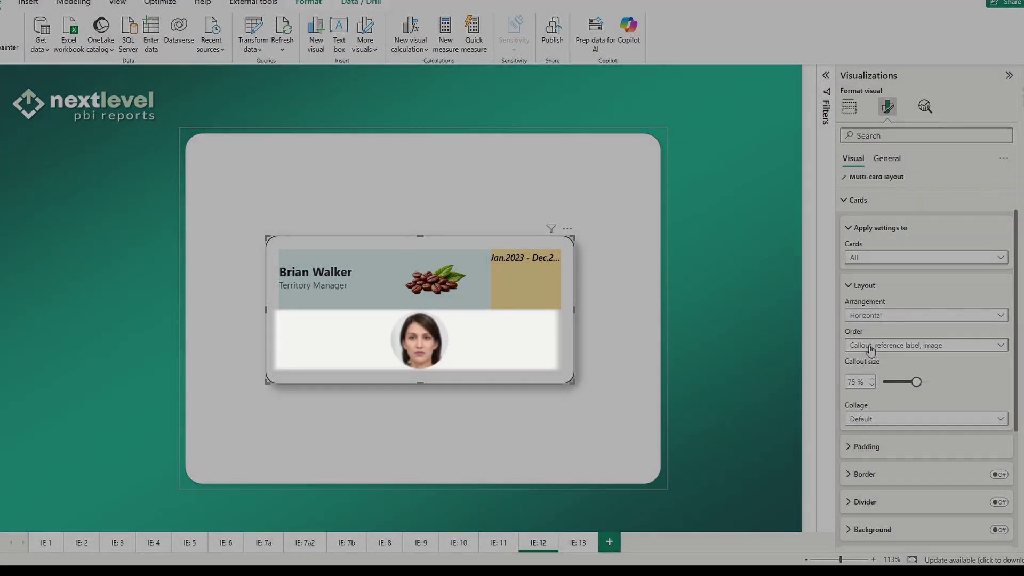
pyautogui.click(870, 346)
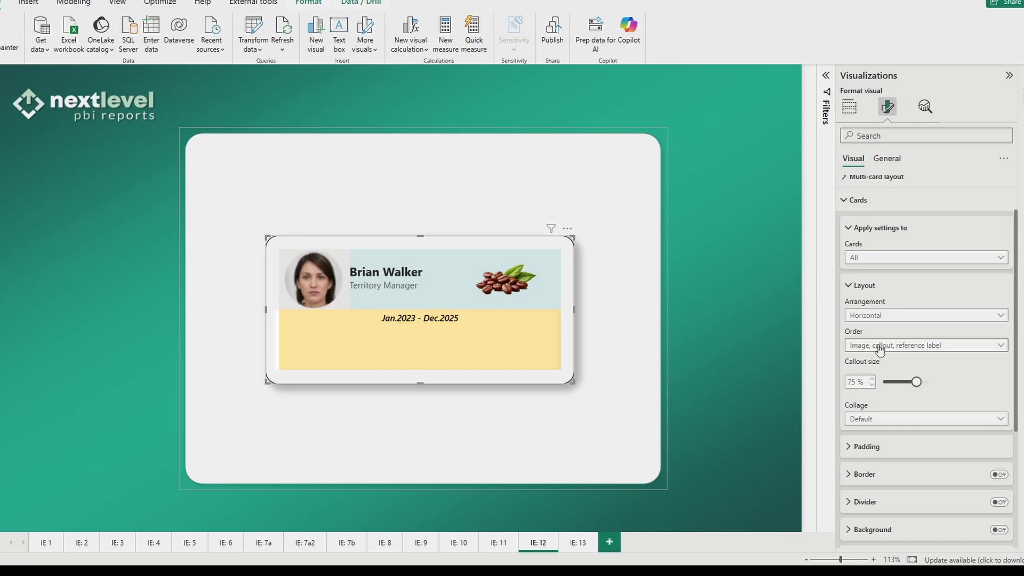
pyautogui.click(880, 346)
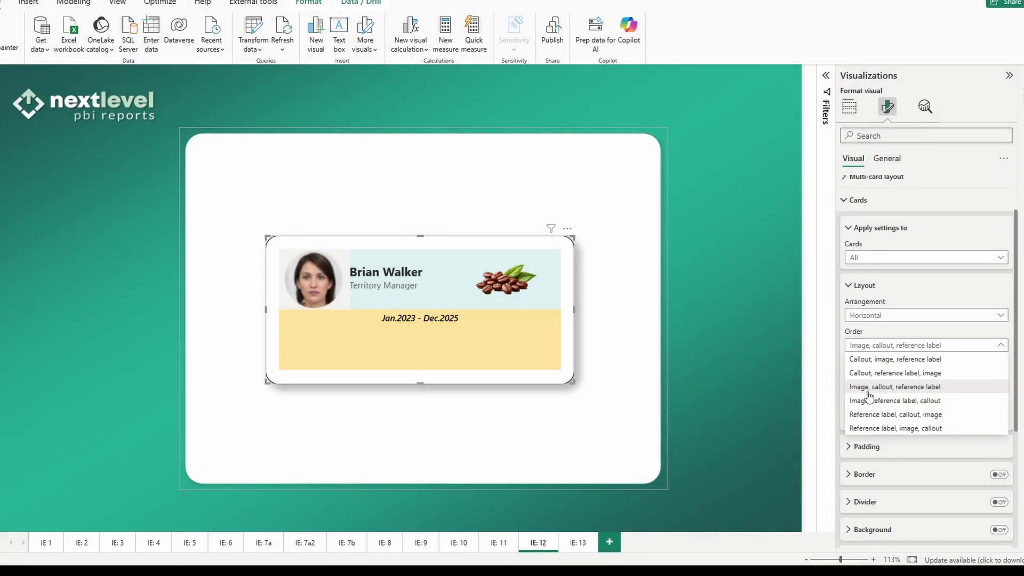
pyautogui.click(875, 387)
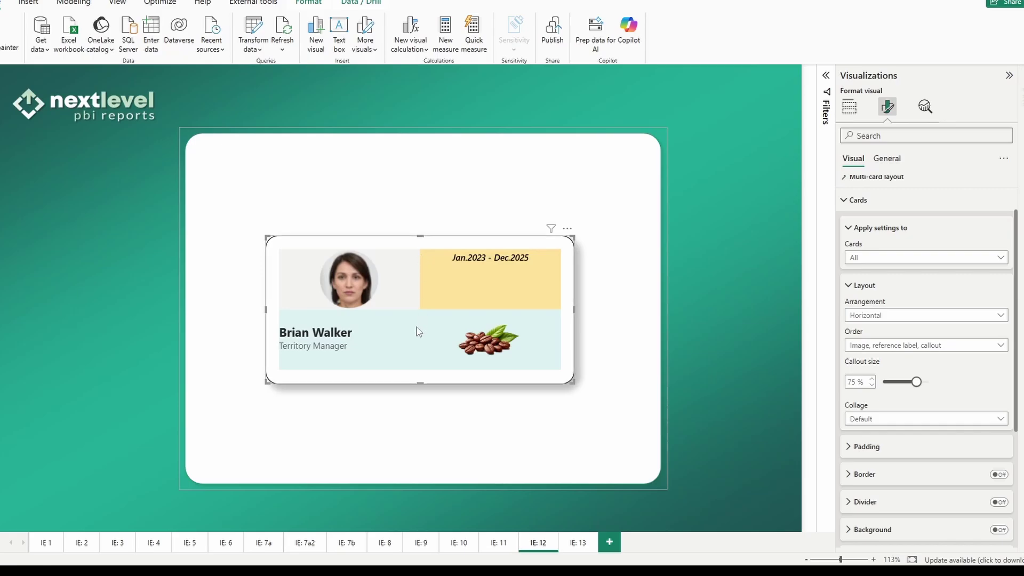
# Order the manager card parts as Reference label, image, callout.
pyautogui.click(907, 345)
pyautogui.click(887, 359)
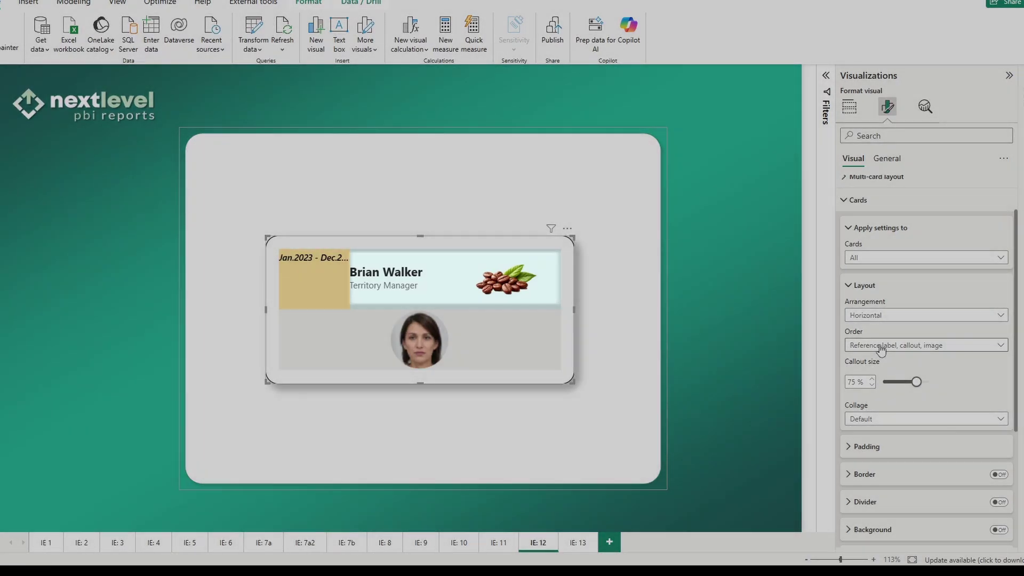
pyautogui.click(885, 345)
pyautogui.click(885, 430)
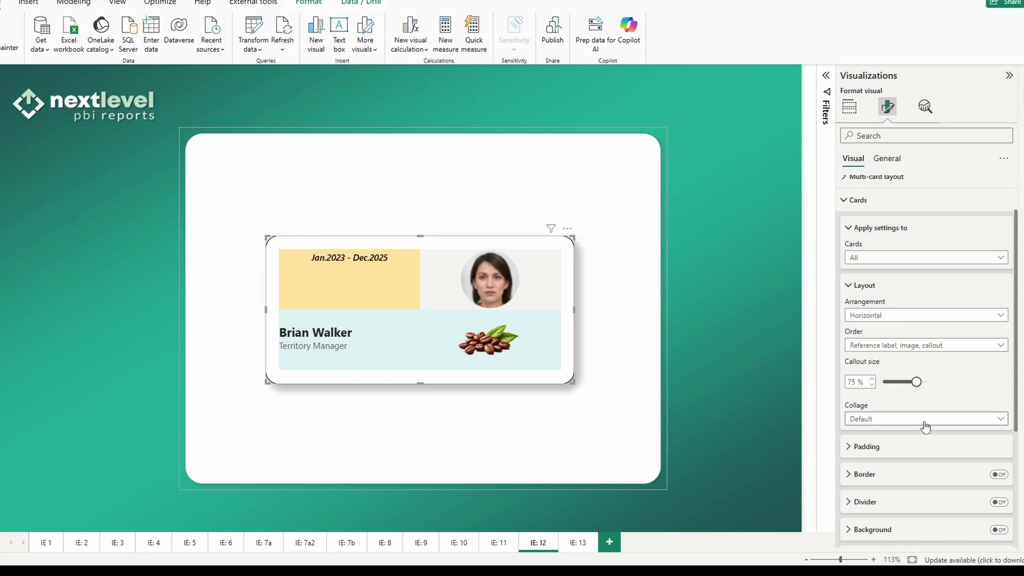
# Try the Reverse collage on the card, then return to Default collage.
pyautogui.click(899, 421)
pyautogui.click(879, 463)
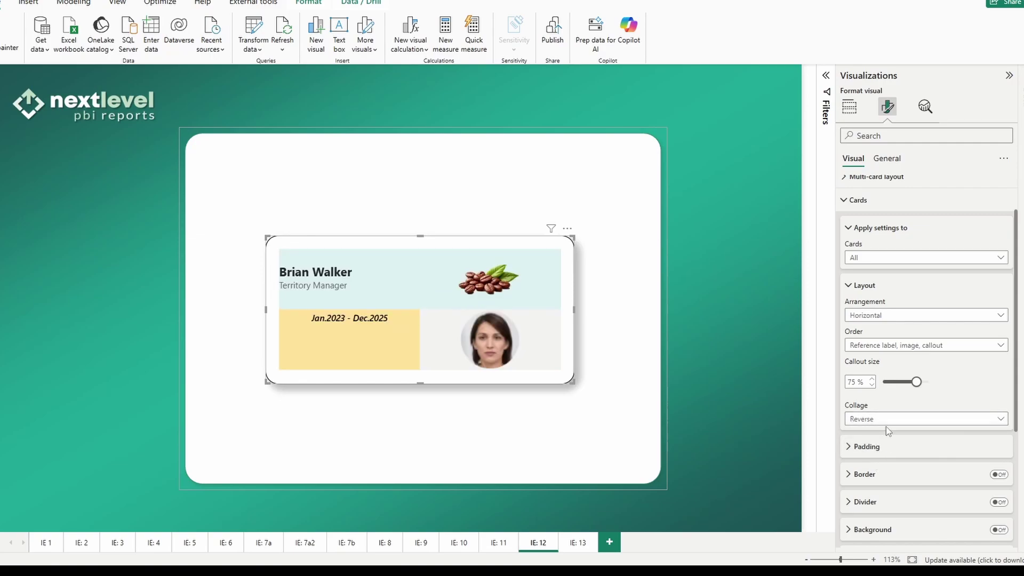
pyautogui.click(888, 423)
pyautogui.click(877, 449)
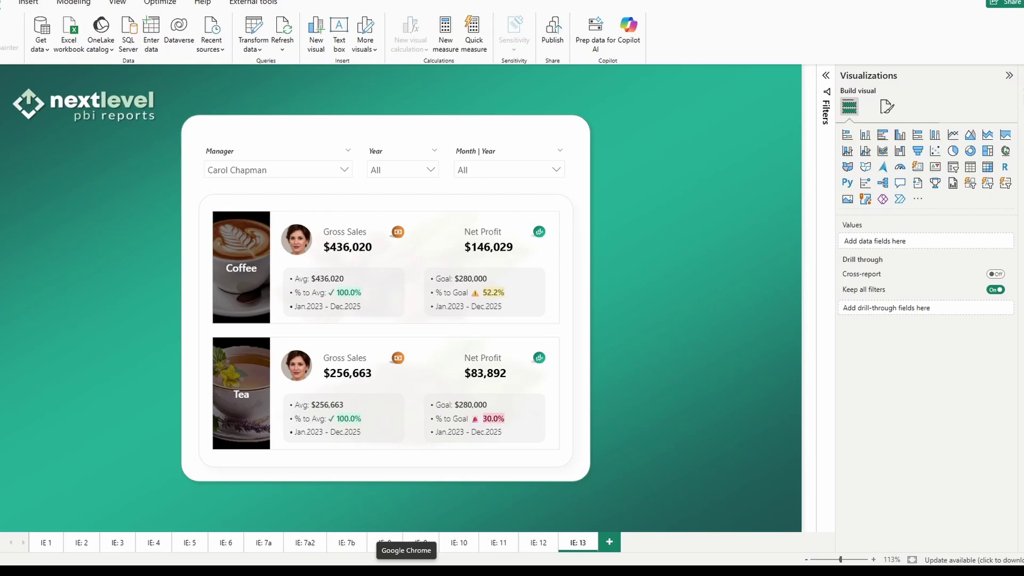
# Select the coffee/tea multi-card, show its Cards > Layout settings, and set Callout size to 70%.
pyautogui.click(430, 233)
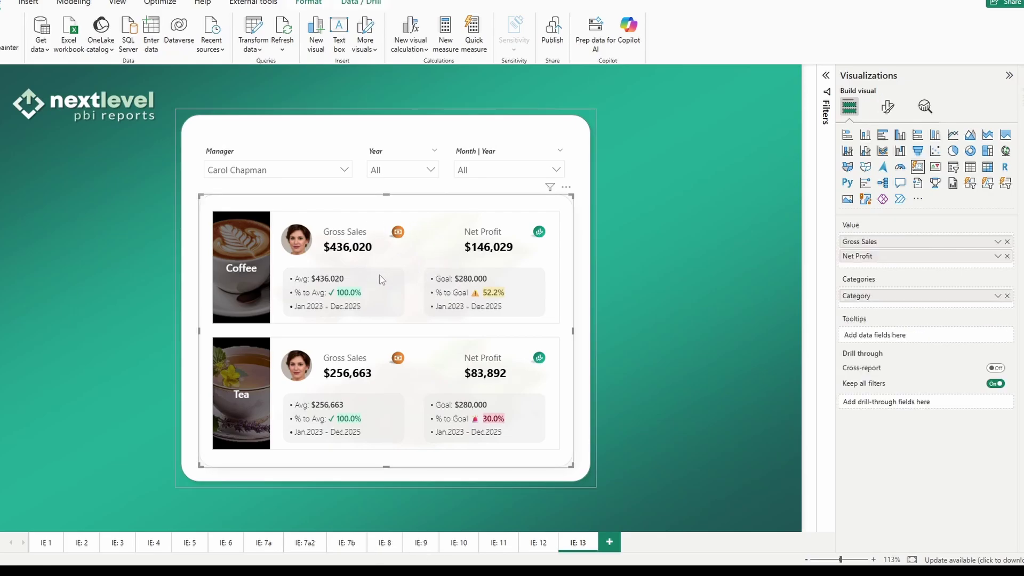
pyautogui.click(888, 106)
pyautogui.click(854, 258)
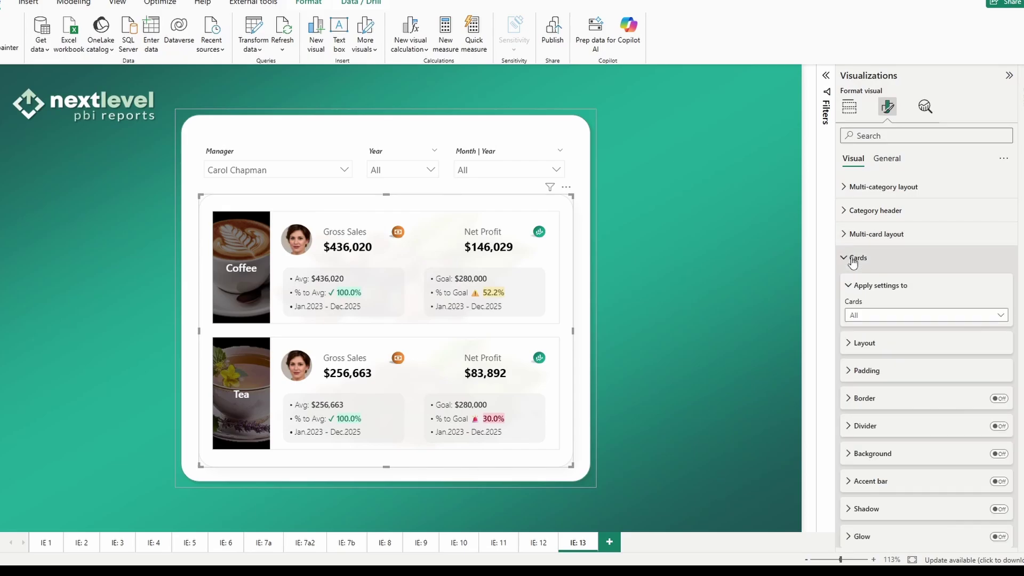
pyautogui.click(867, 344)
pyautogui.scroll(-2, 868, 347)
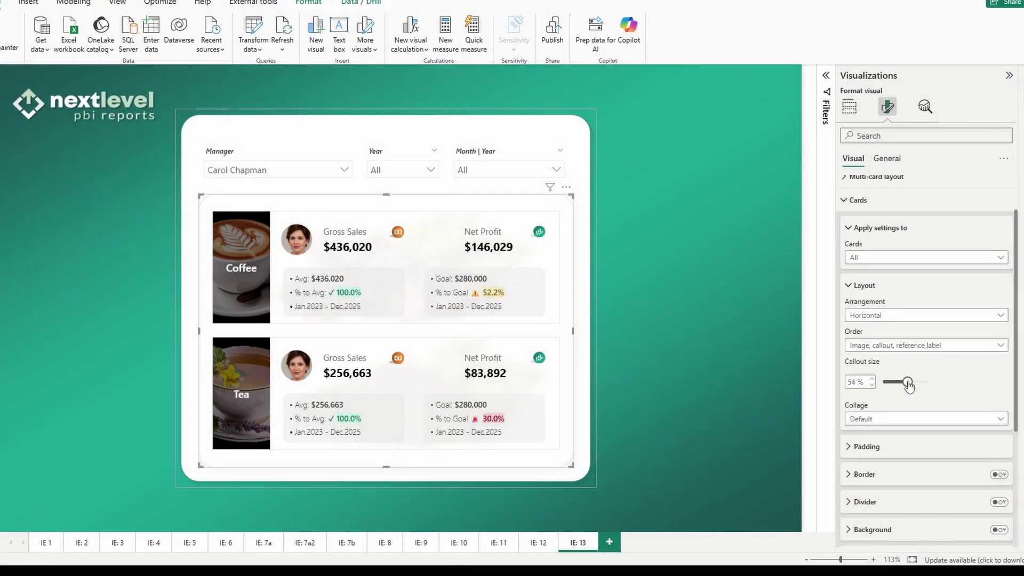
pyautogui.moveTo(915, 382); pyautogui.dragTo(909, 385)
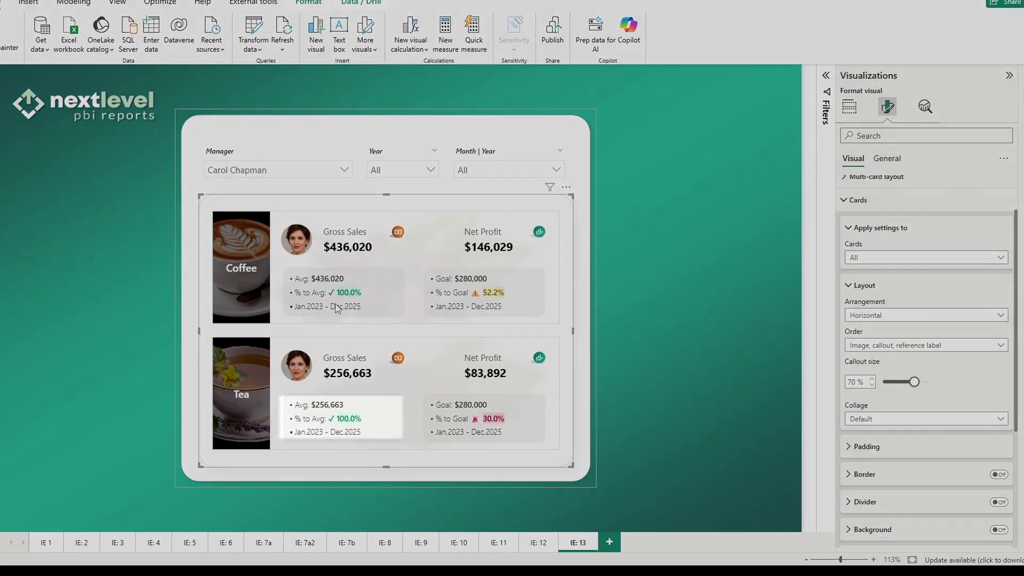
pyautogui.scroll(2, 887, 190)
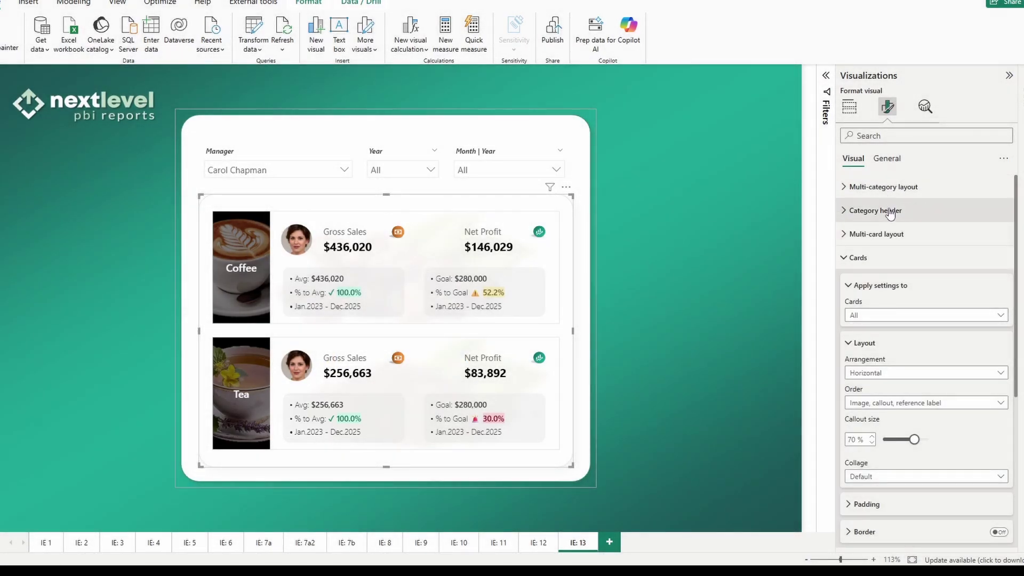
# Expand the Multi-category layout and Category header layout settings for the coffee and tea cards.
pyautogui.click(887, 188)
pyautogui.click(865, 272)
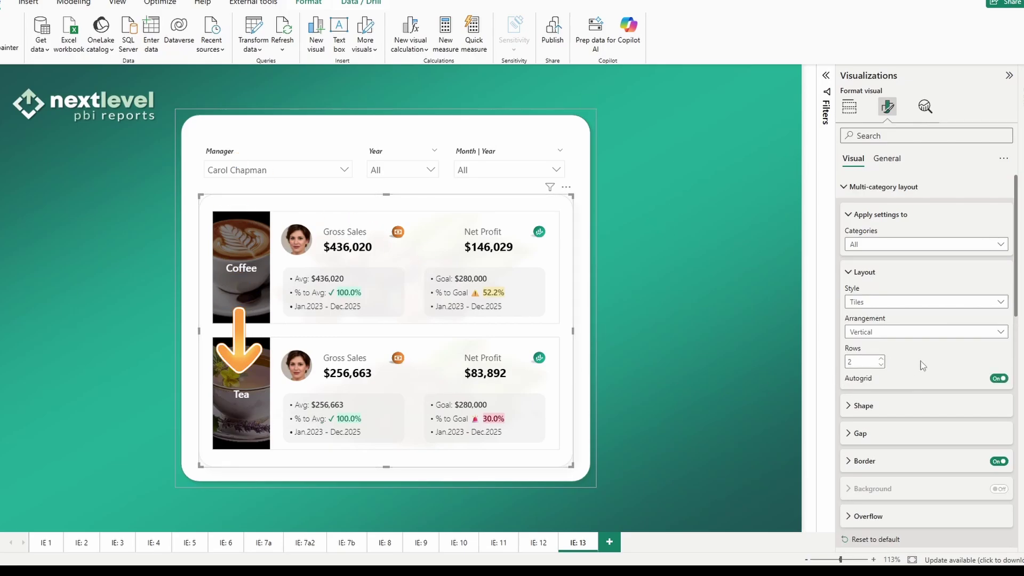
pyautogui.click(881, 187)
pyautogui.click(875, 210)
pyautogui.click(865, 296)
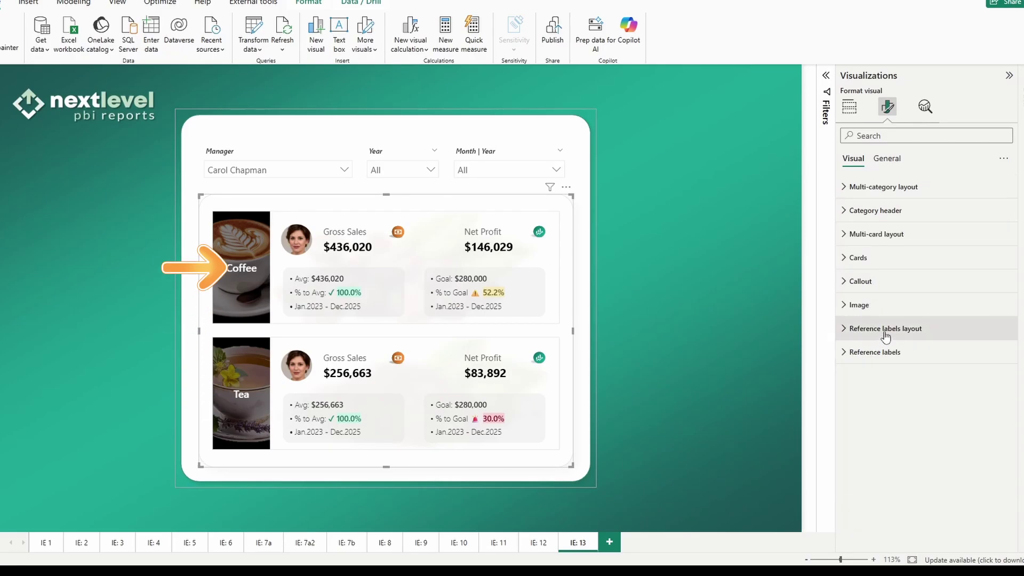
# Show Reference labels Vertical List layout and padding of 0 px top, 10 px elsewhere.
pyautogui.click(886, 328)
pyautogui.scroll(-1, 881, 357)
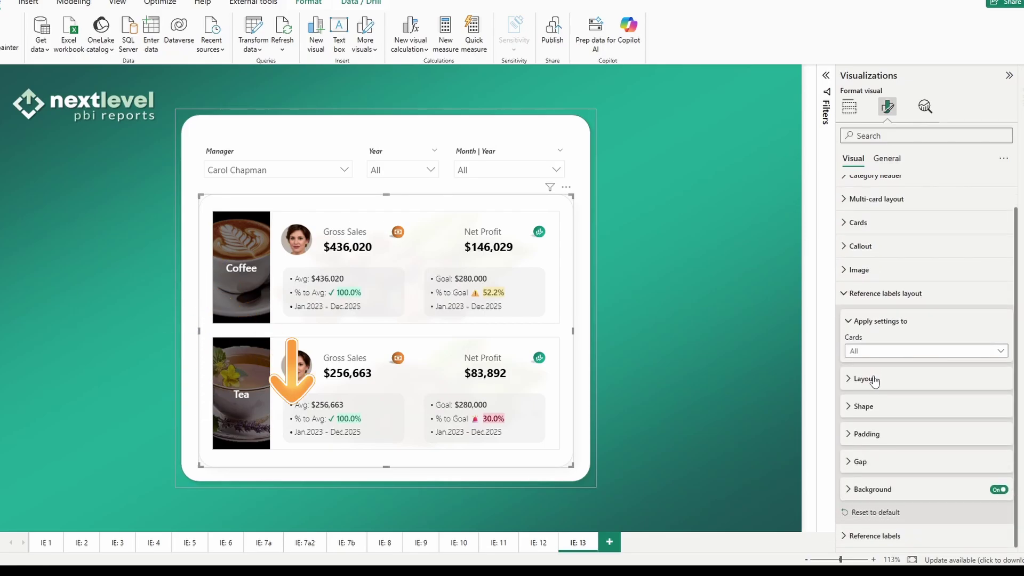
pyautogui.click(875, 379)
pyautogui.scroll(-2, 887, 320)
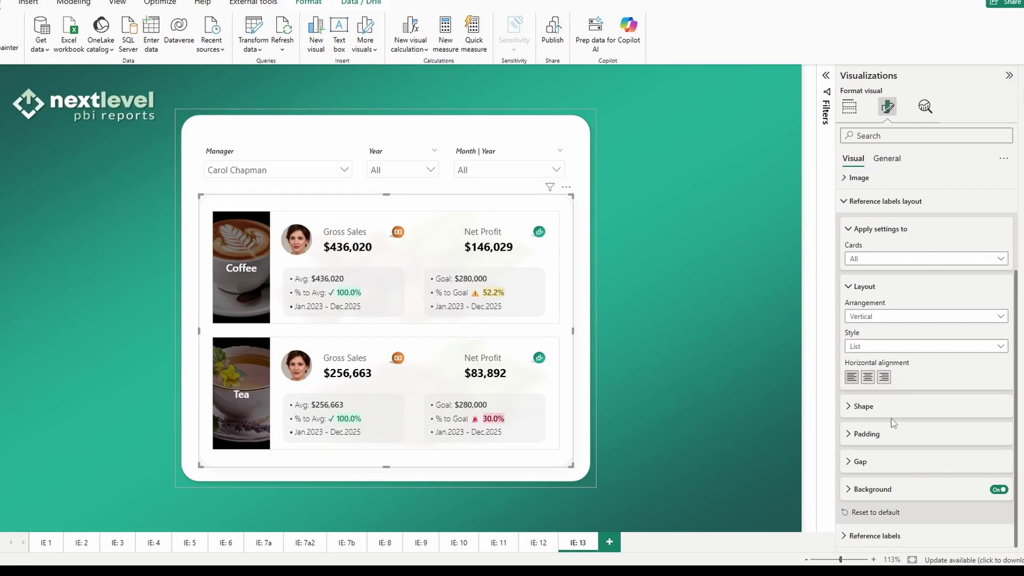
pyautogui.click(867, 435)
pyautogui.scroll(-2, 868, 448)
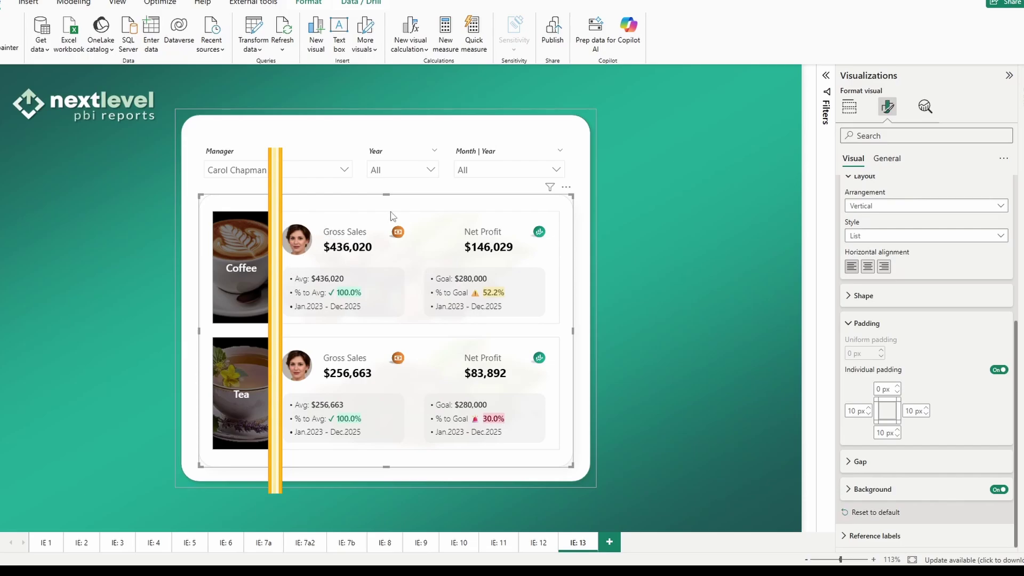
# Pick four different managers in the Manager slicer to compare coffee and tea figures.
pyautogui.click(270, 169)
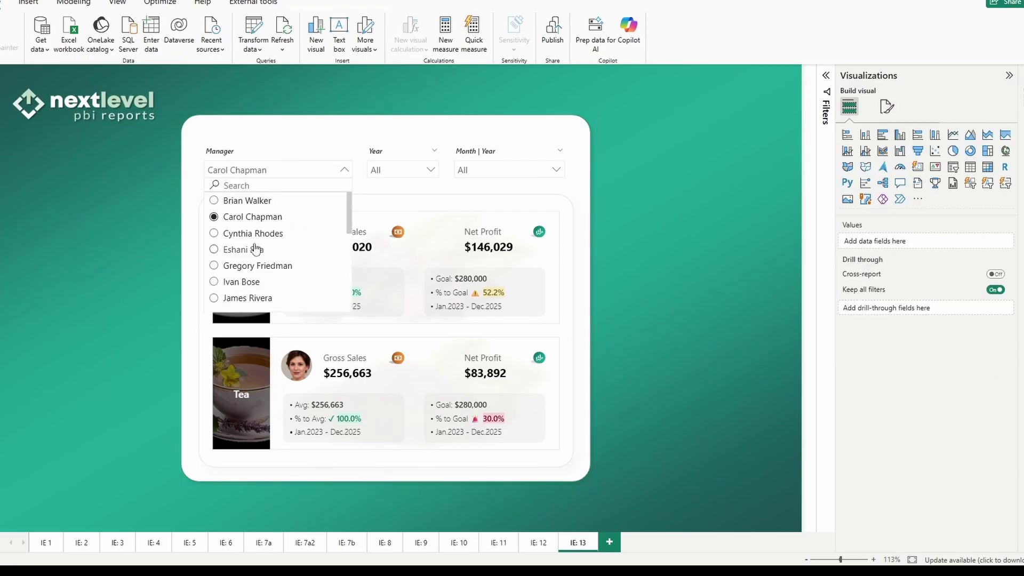
pyautogui.click(255, 249)
pyautogui.click(267, 169)
pyautogui.click(251, 296)
pyautogui.click(283, 166)
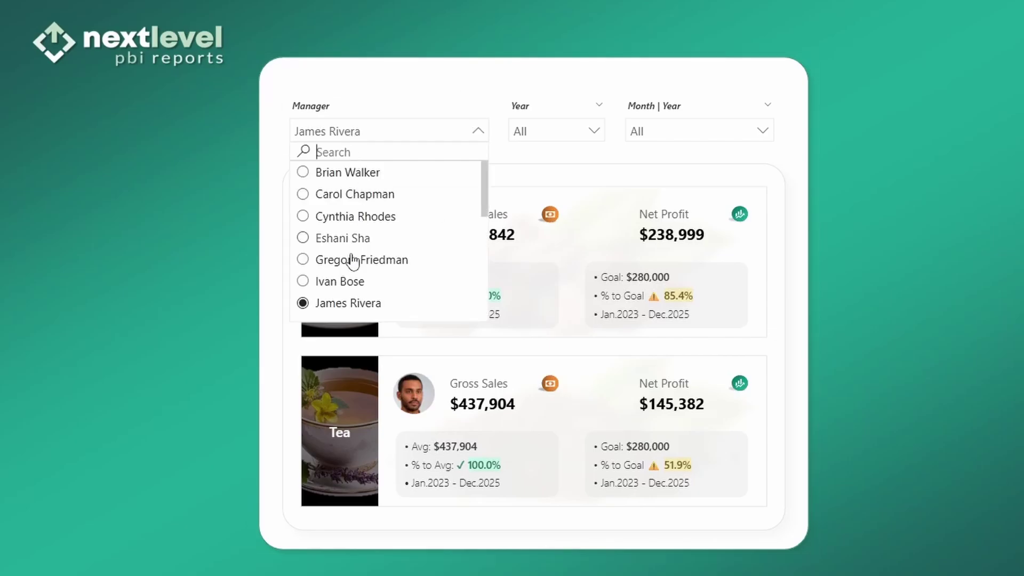
pyautogui.scroll(-3, 247, 264)
pyautogui.click(274, 221)
pyautogui.click(368, 133)
pyautogui.scroll(-1, 354, 293)
pyautogui.click(354, 288)
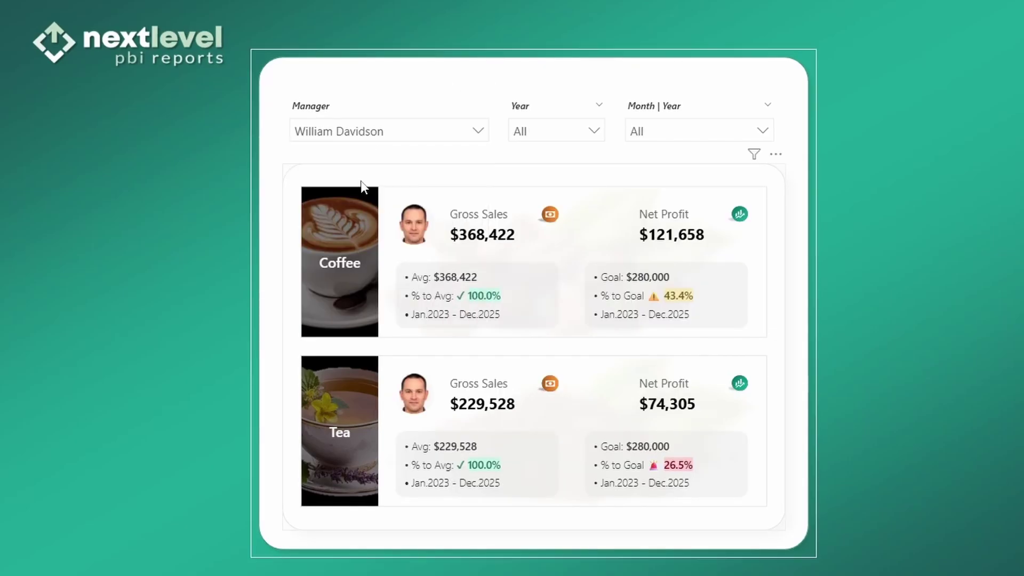
# Cycle through several more managers in the slicer, then open the year filter options.
pyautogui.click(348, 136)
pyautogui.click(363, 198)
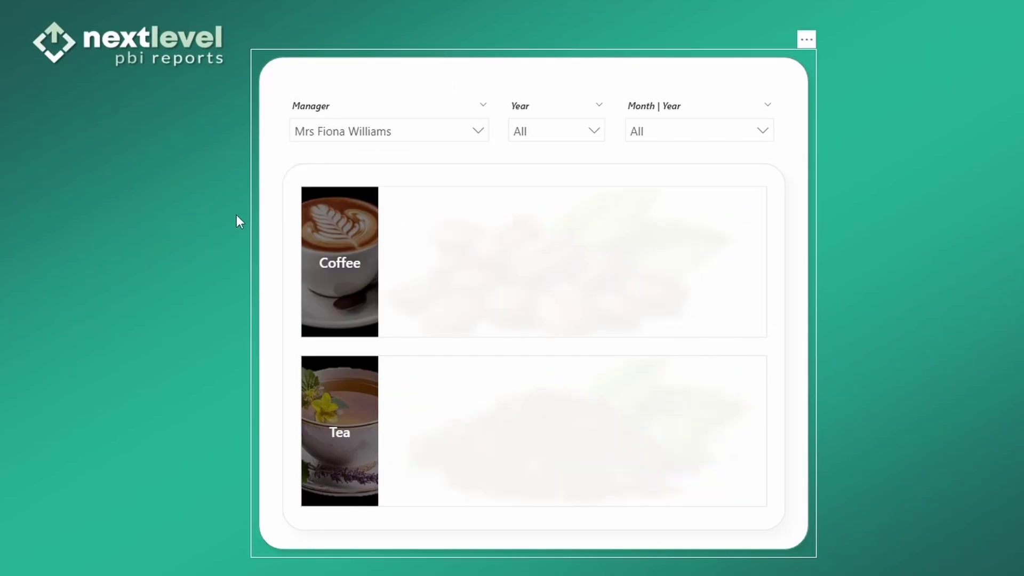
pyautogui.click(369, 131)
pyautogui.click(350, 243)
pyautogui.click(369, 131)
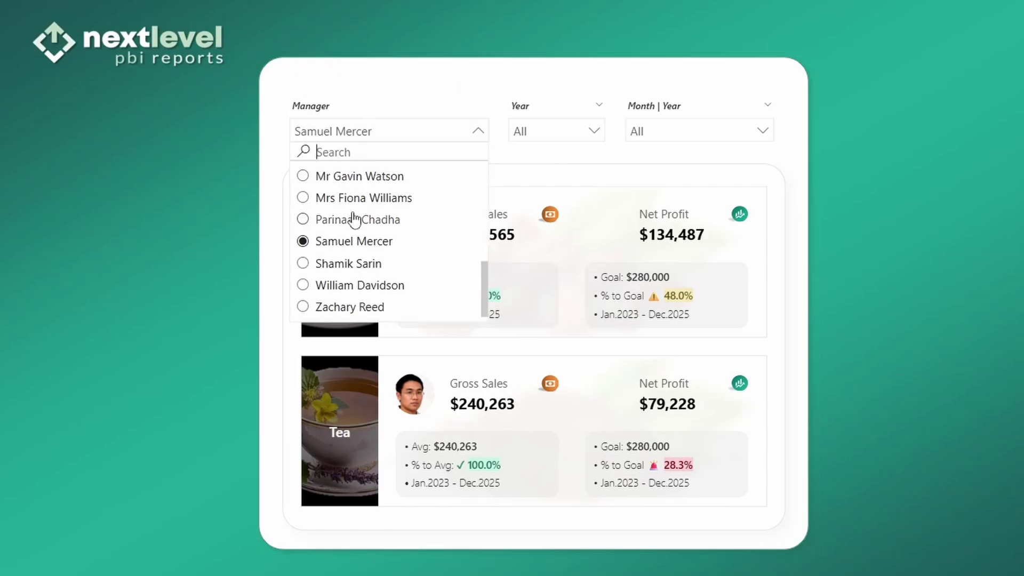
pyautogui.click(354, 219)
pyautogui.click(344, 263)
pyautogui.click(368, 131)
pyautogui.click(350, 241)
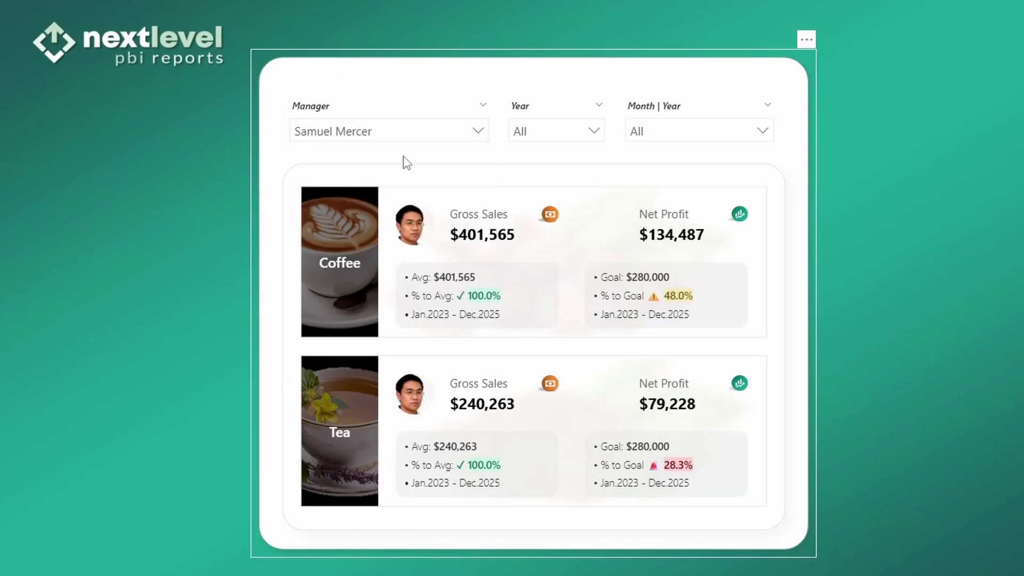
pyautogui.click(539, 140)
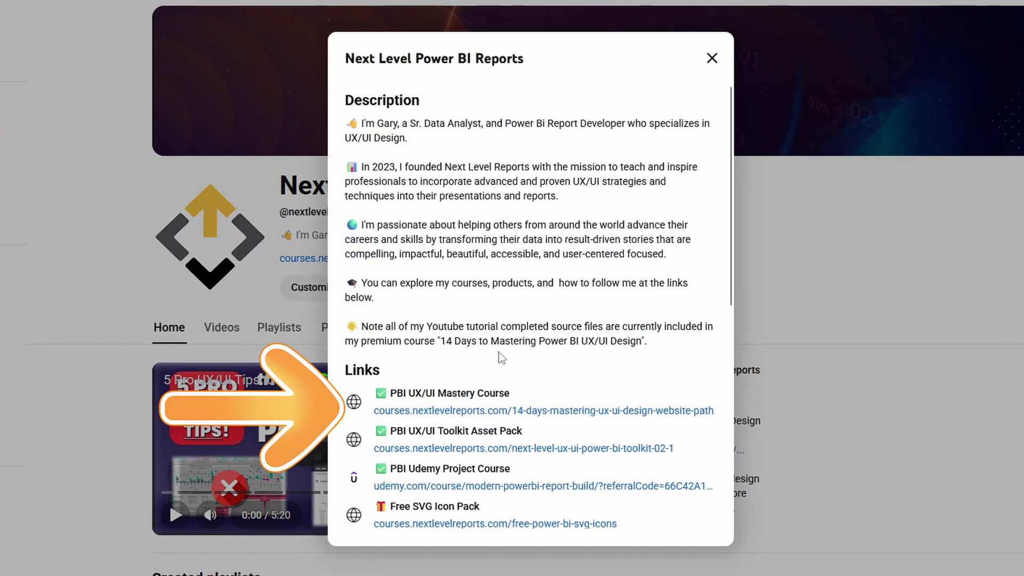
# In the New Cards video demo, pick two more managers, showing Coffee at $724,842 Gross Sales.
pyautogui.scroll(-3, 501, 358)
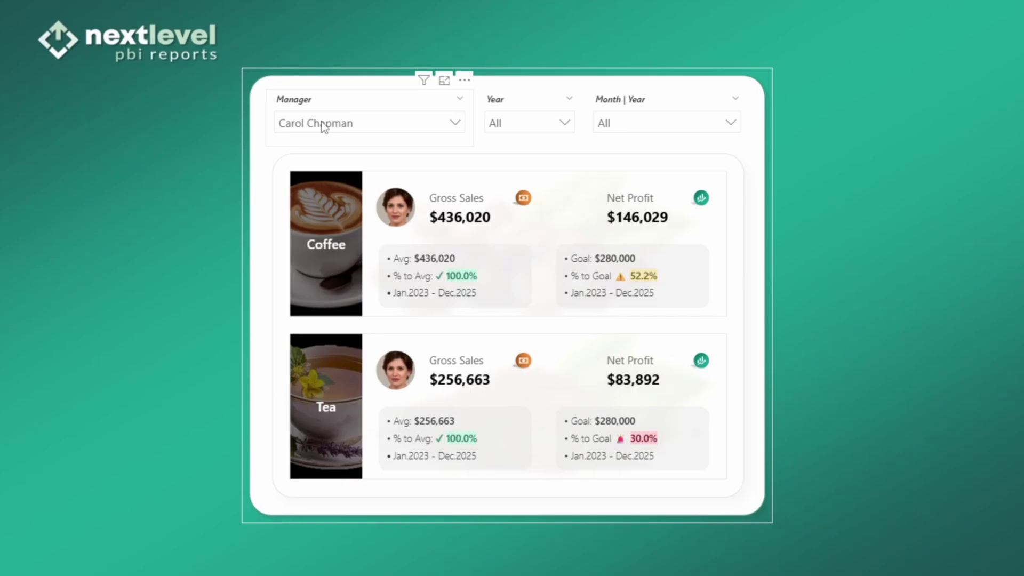
pyautogui.click(374, 124)
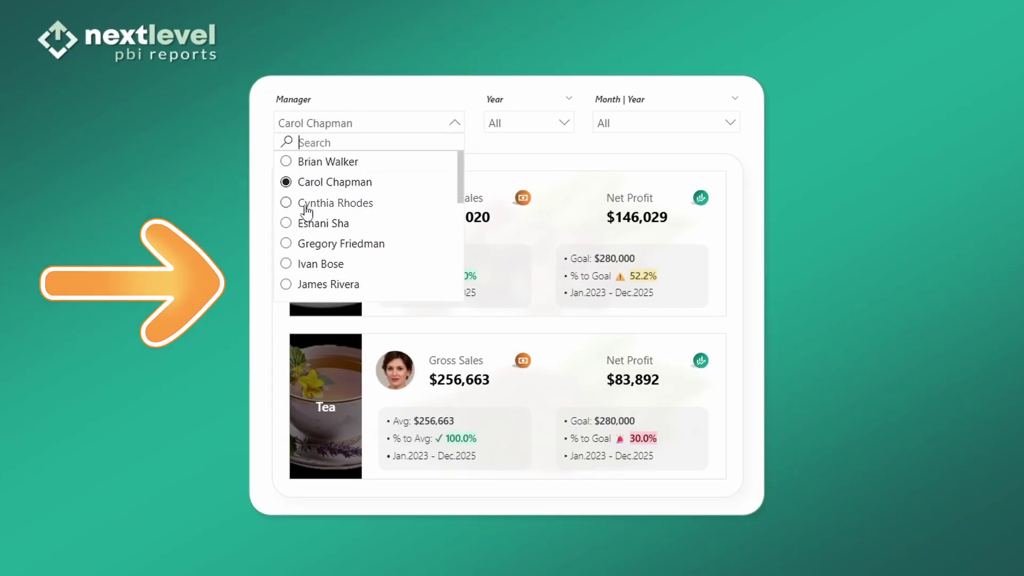
pyautogui.click(306, 222)
pyautogui.click(304, 127)
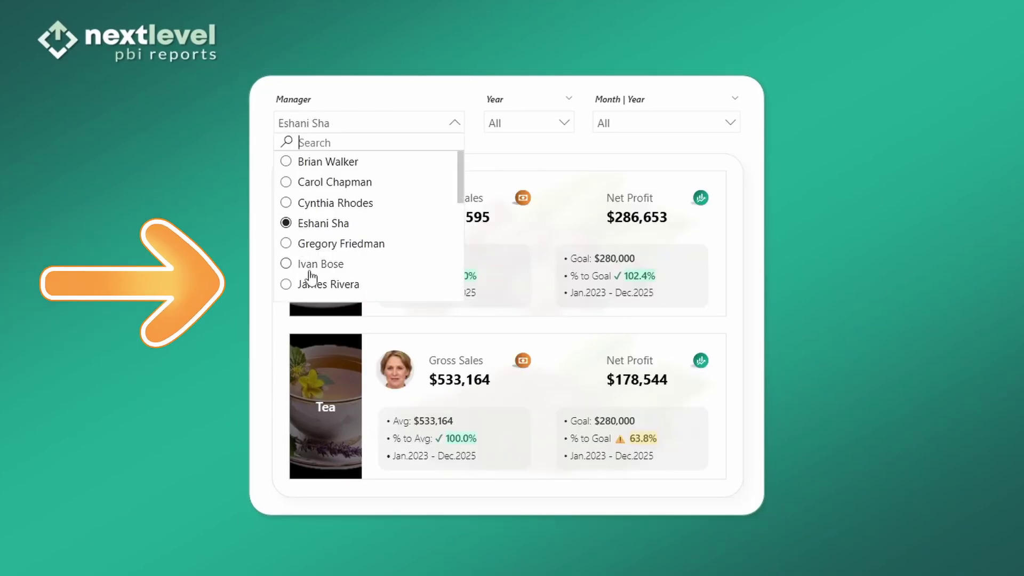
pyautogui.click(312, 281)
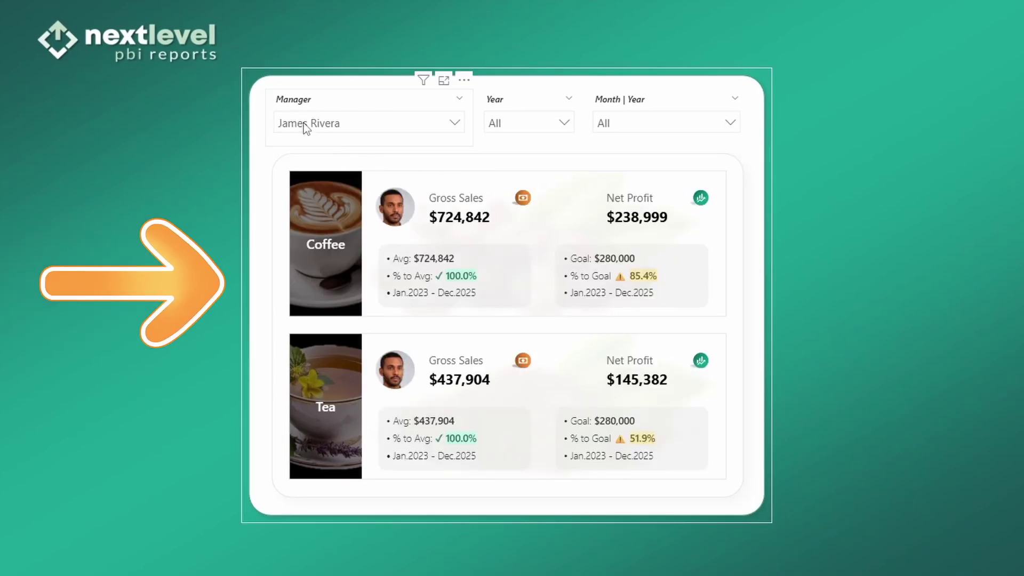